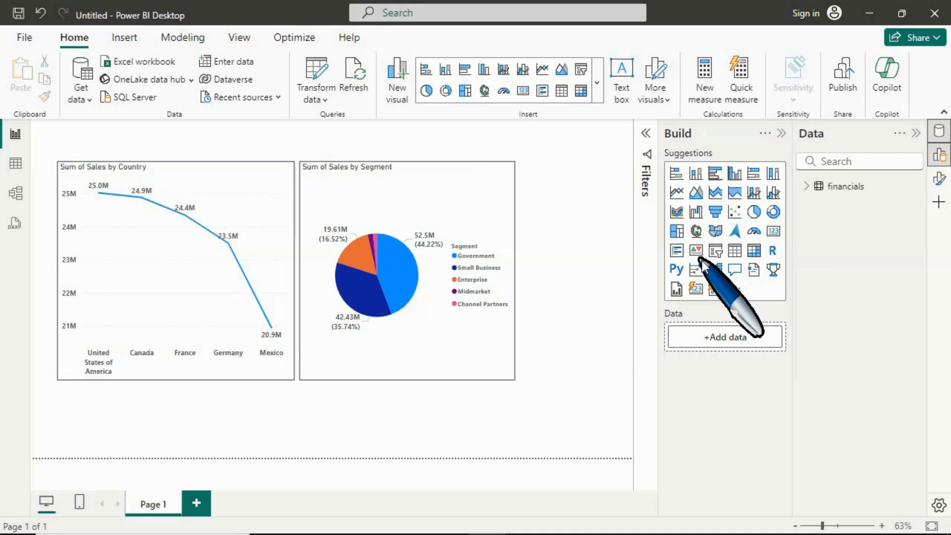
# - Add a slicer visual to the report page and place it beside the Sum of Sales by Segment pie chart
pyautogui.click(717, 253)
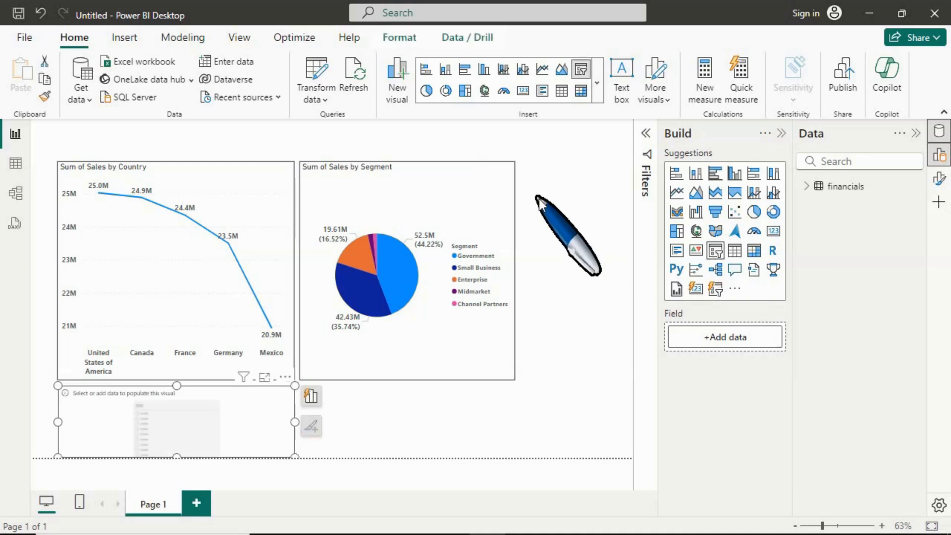
pyautogui.moveTo(252, 396); pyautogui.dragTo(589, 189)
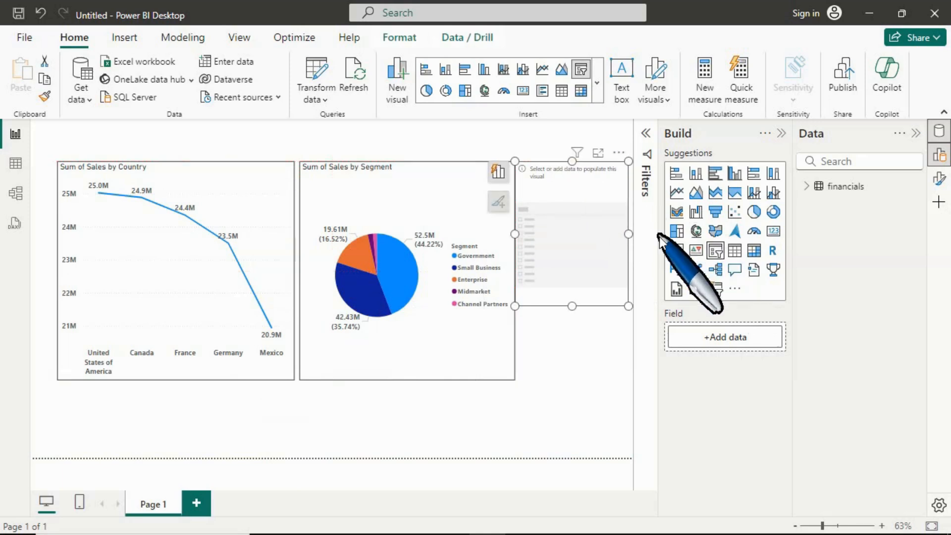
pyautogui.click(781, 135)
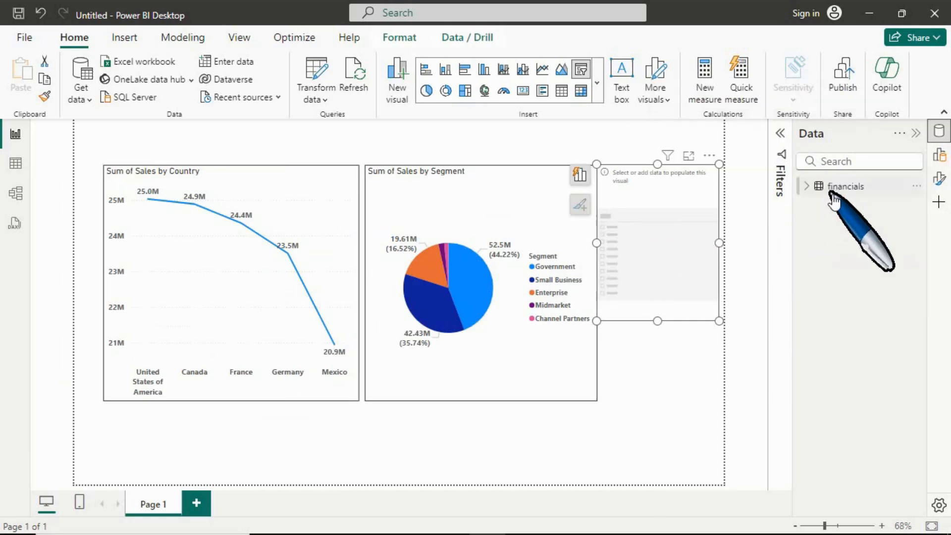
# - Assign the Product field from the financials table to the slicer and narrow it clear of the pie chart
pyautogui.click(806, 186)
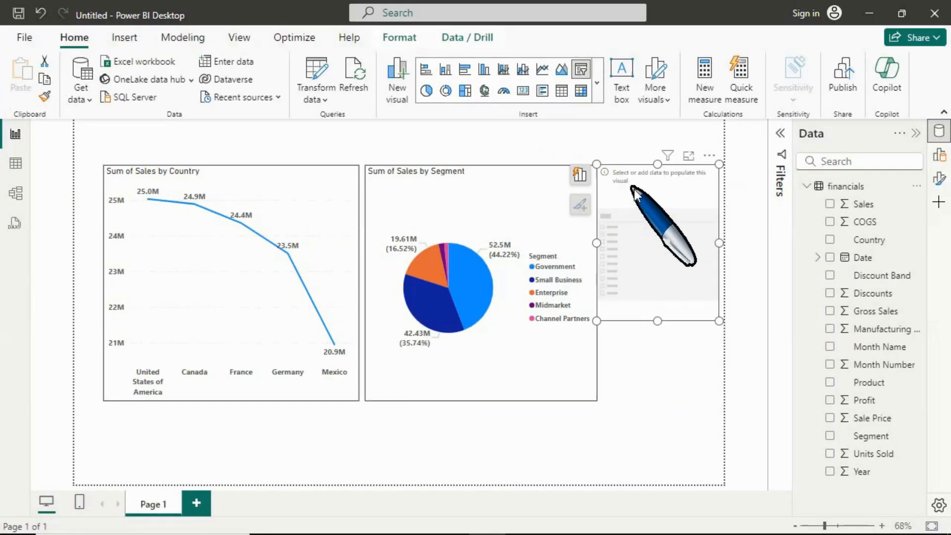
pyautogui.moveTo(869, 382); pyautogui.dragTo(889, 359)
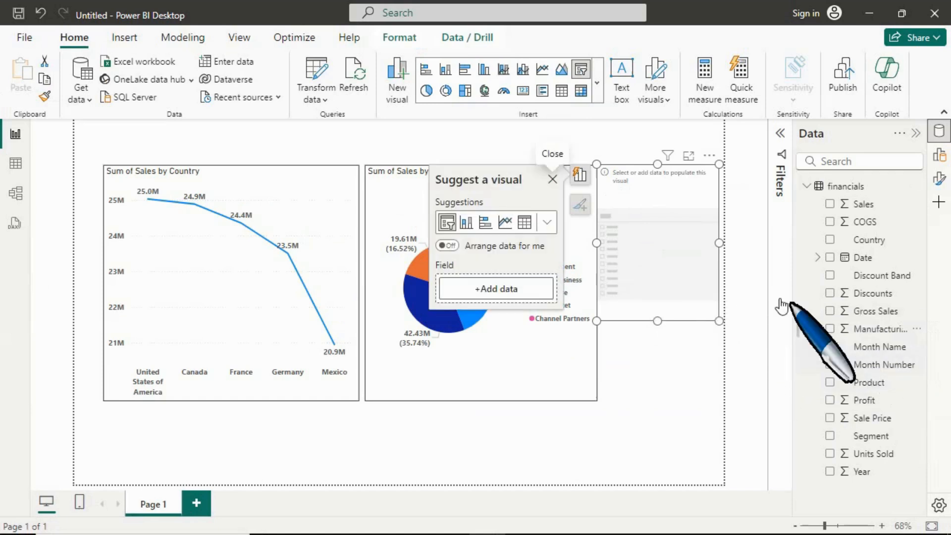
pyautogui.click(941, 158)
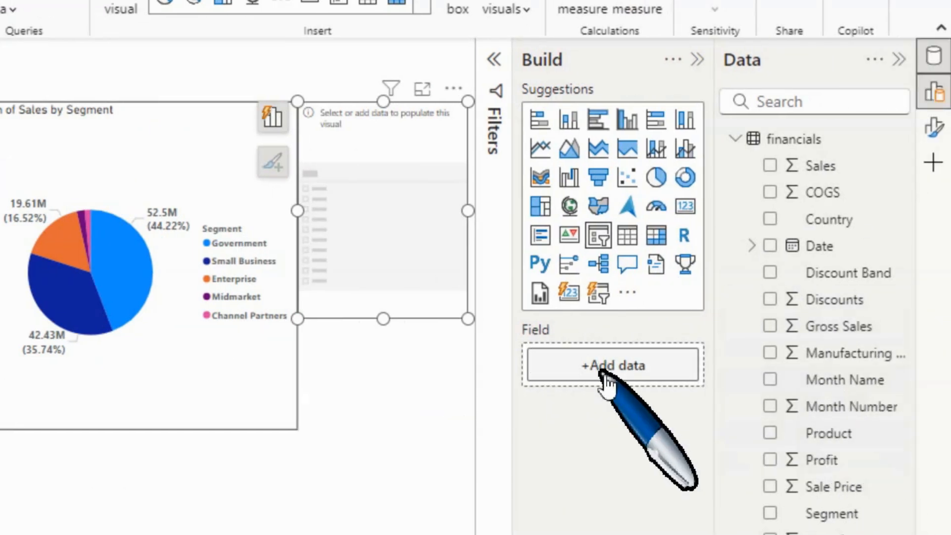
pyautogui.click(771, 434)
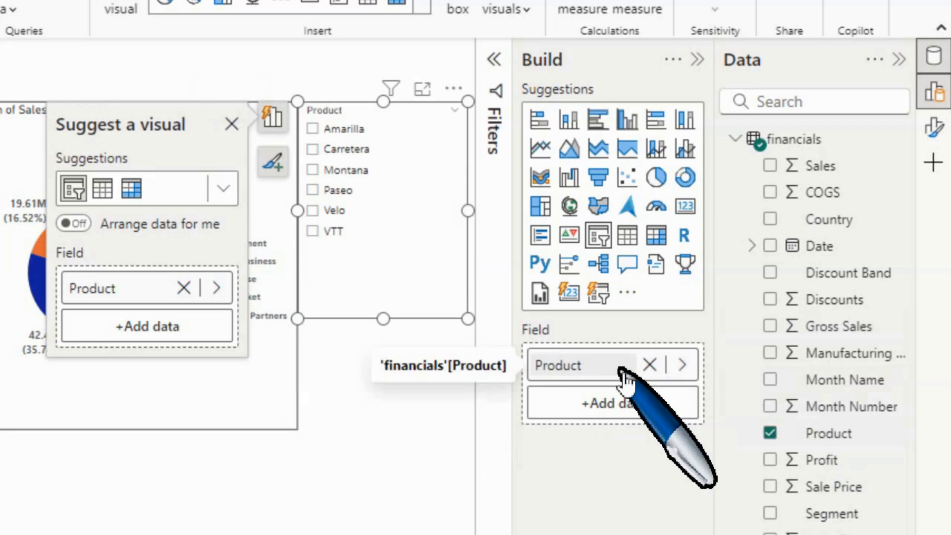
pyautogui.click(699, 60)
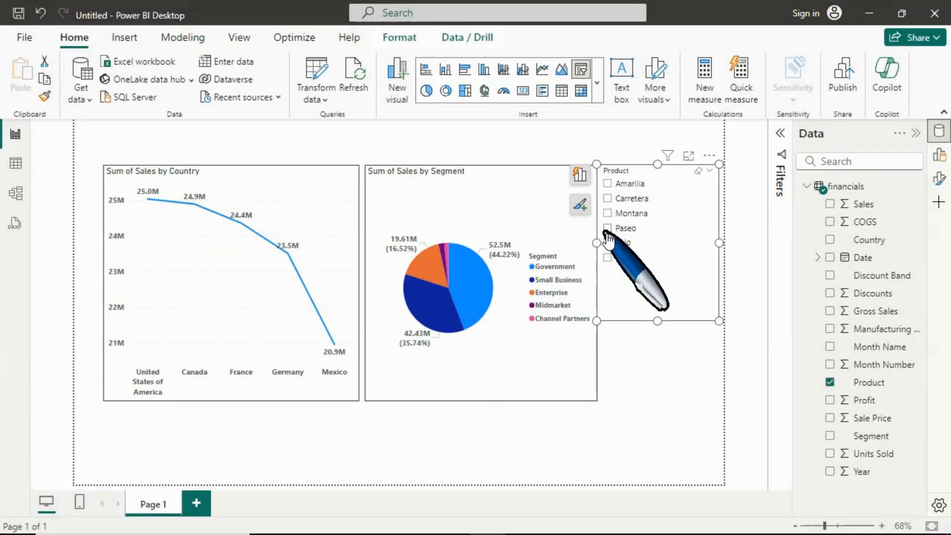
pyautogui.moveTo(597, 243); pyautogui.dragTo(614, 241)
pyautogui.moveTo(684, 179); pyautogui.dragTo(676, 180)
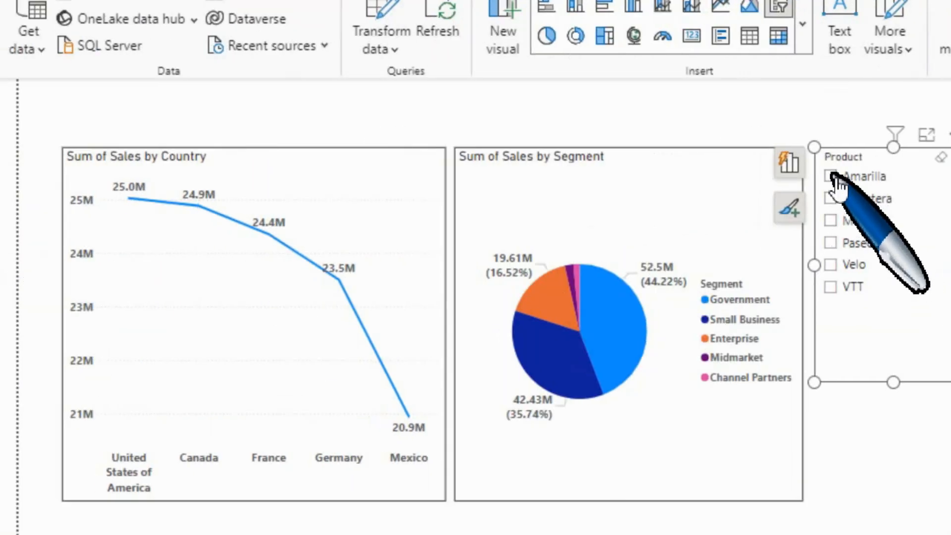
# - Test the Product slicer by filtering both charts to single products such as Amarilla, and clear the selection
pyautogui.click(832, 176)
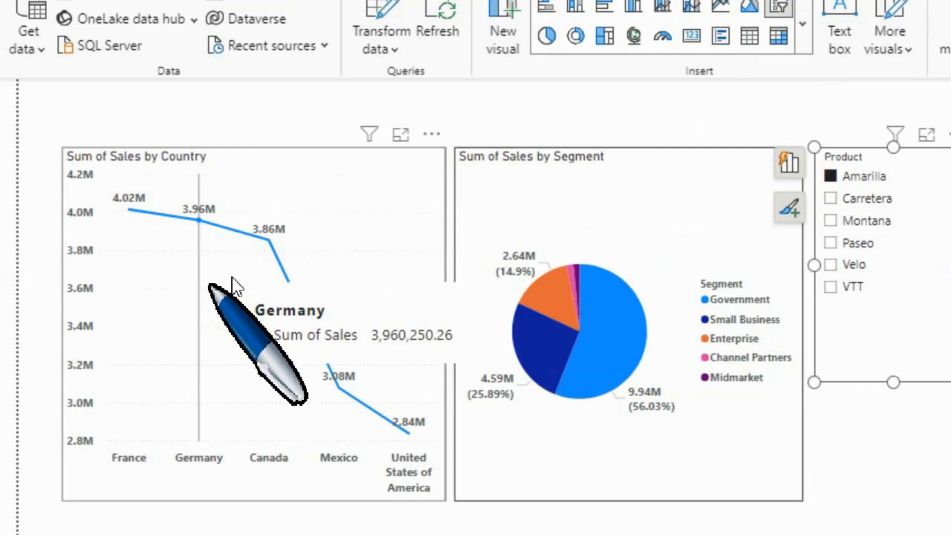
pyautogui.click(853, 177)
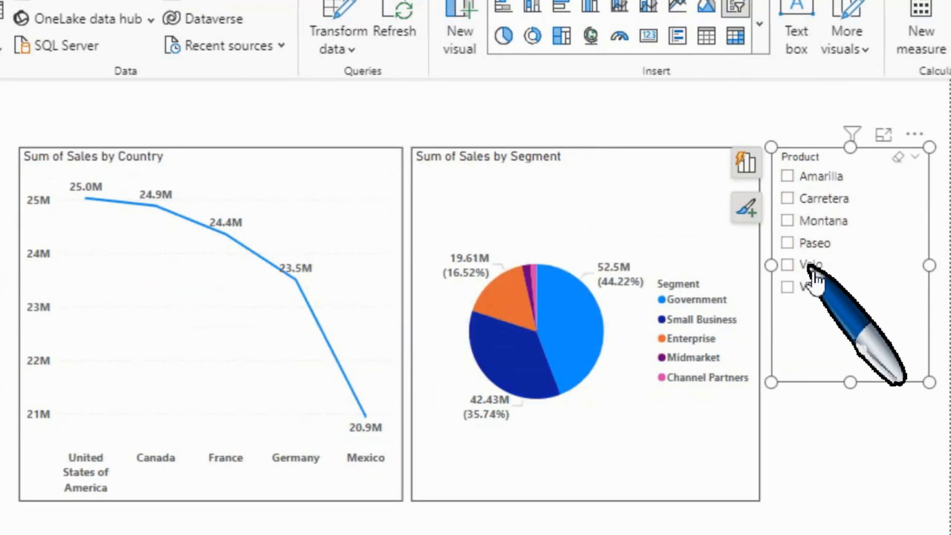
pyautogui.click(795, 270)
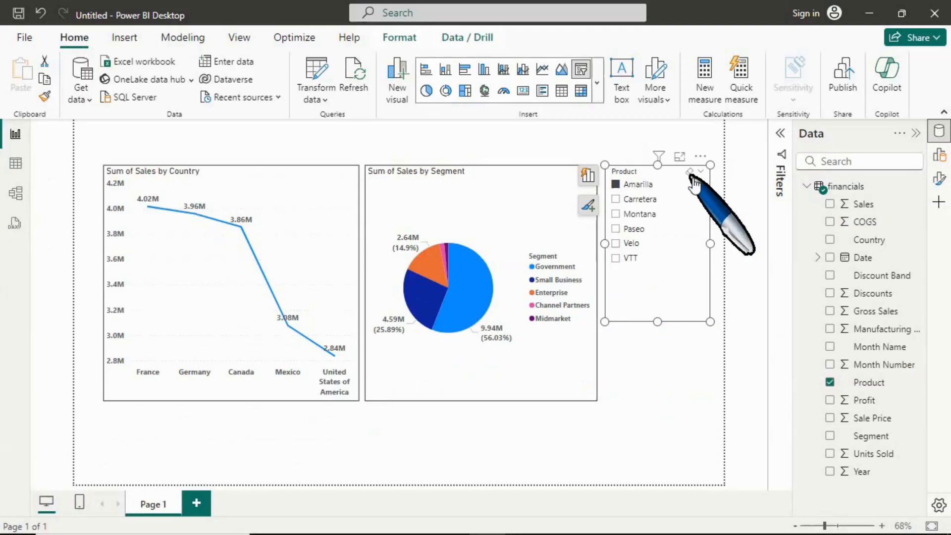
pyautogui.click(899, 157)
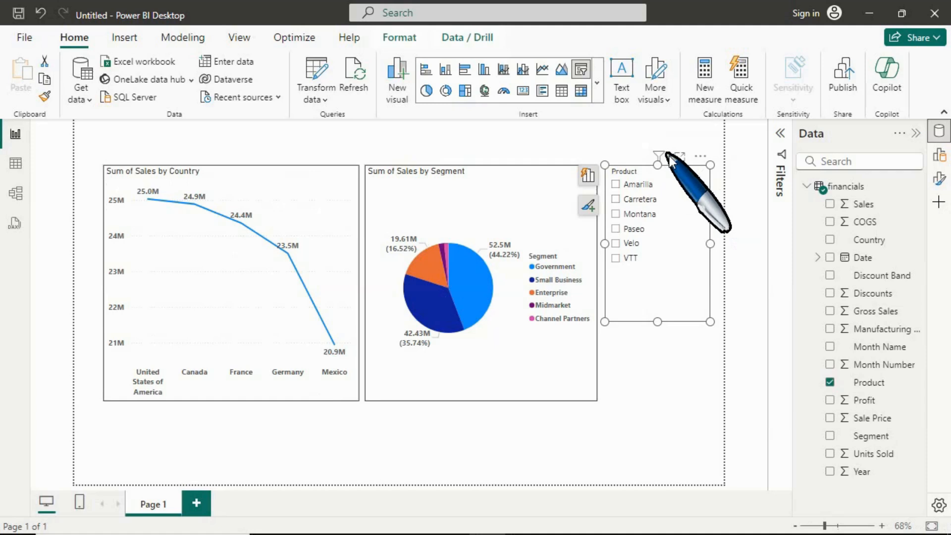
# - Filter only the Sum of Sales by Segment pie chart to Channel Partners, Government and Midmarket with a visual-level Segment filter
pyautogui.click(807, 186)
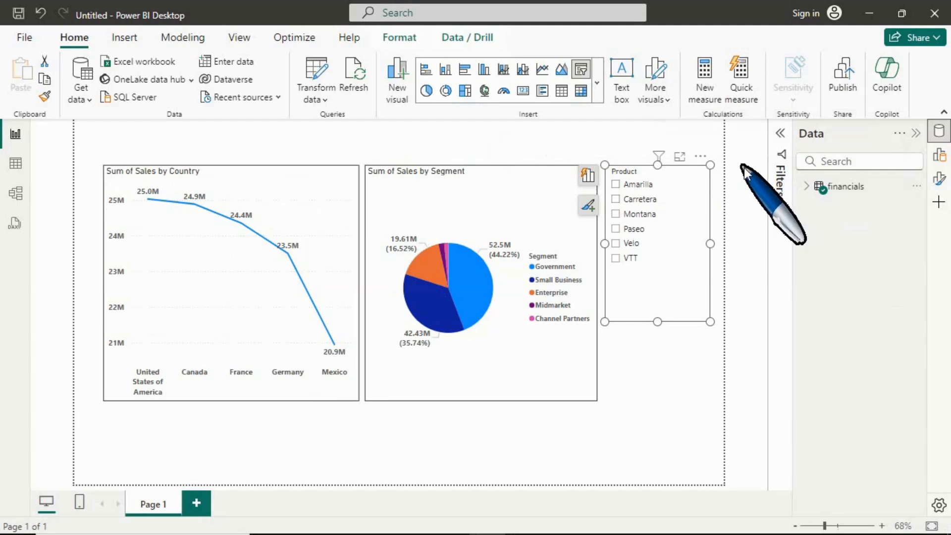
pyautogui.click(781, 134)
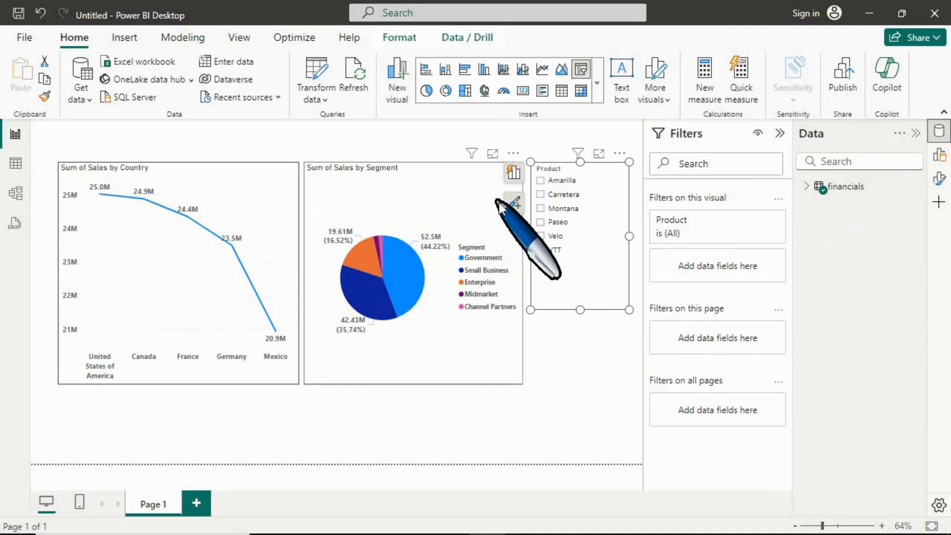
pyautogui.click(469, 194)
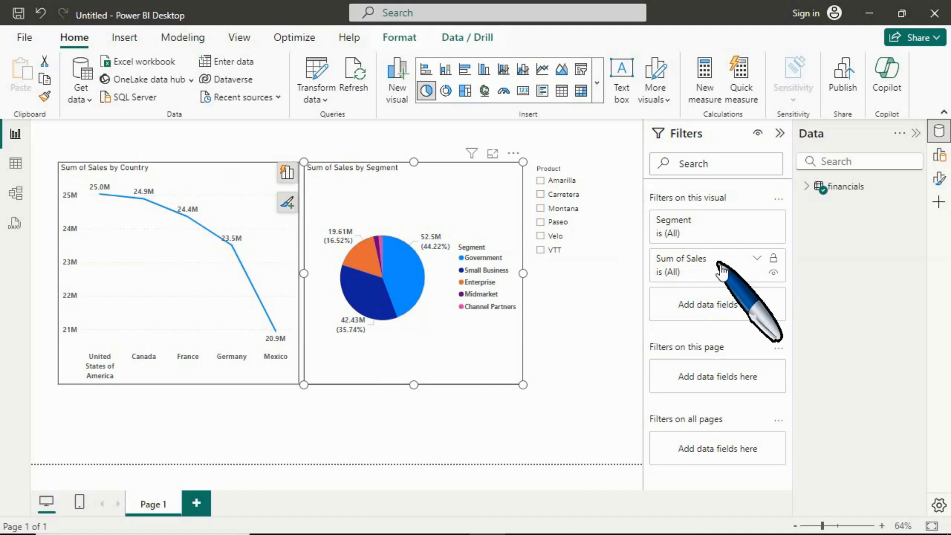
pyautogui.click(757, 219)
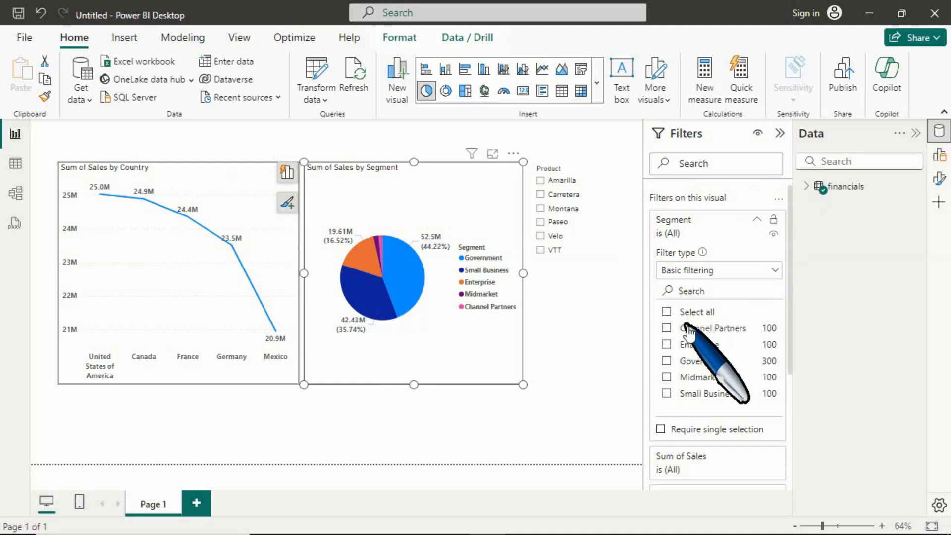
pyautogui.click(667, 328)
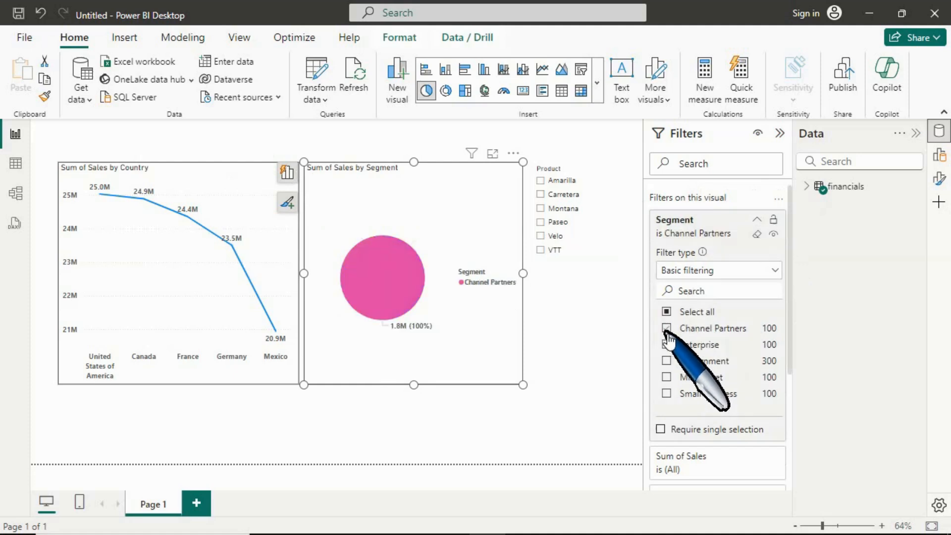
pyautogui.click(667, 360)
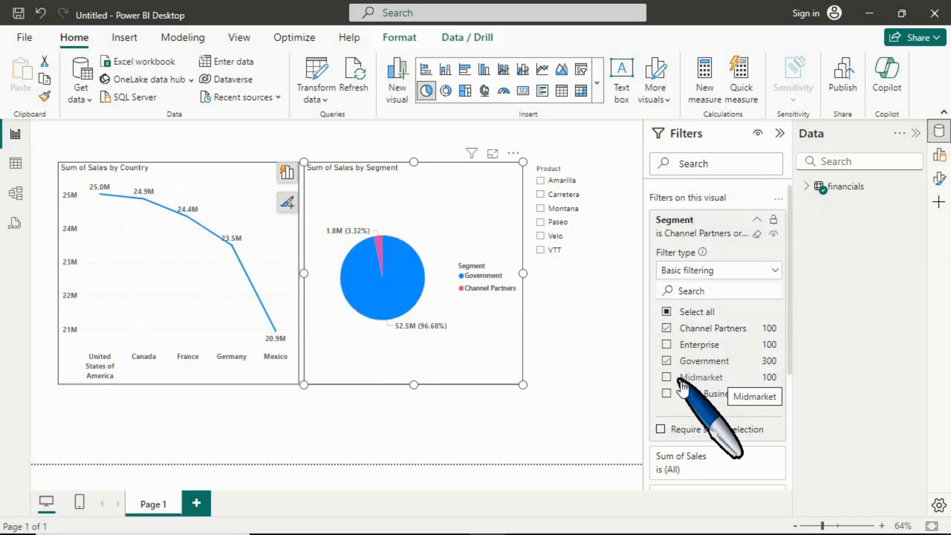
pyautogui.click(720, 379)
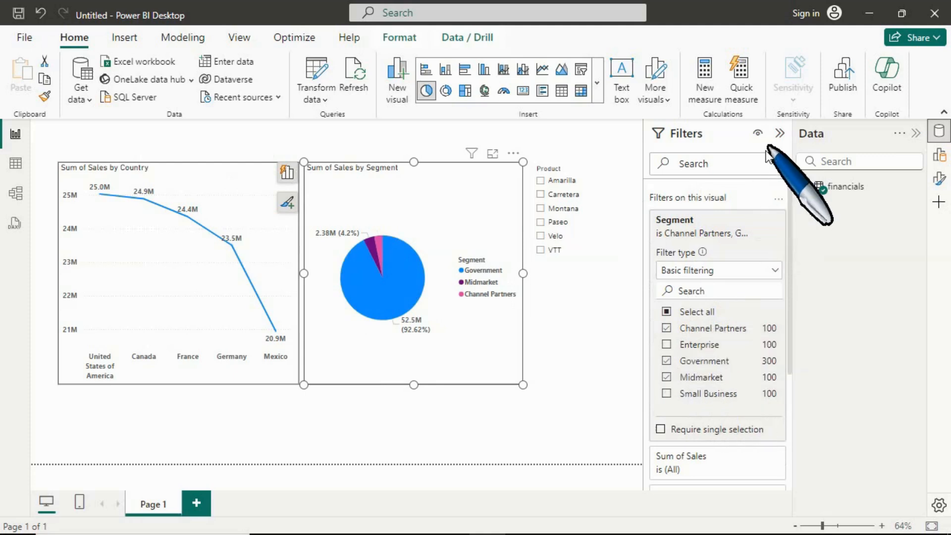
pyautogui.press('Escape')
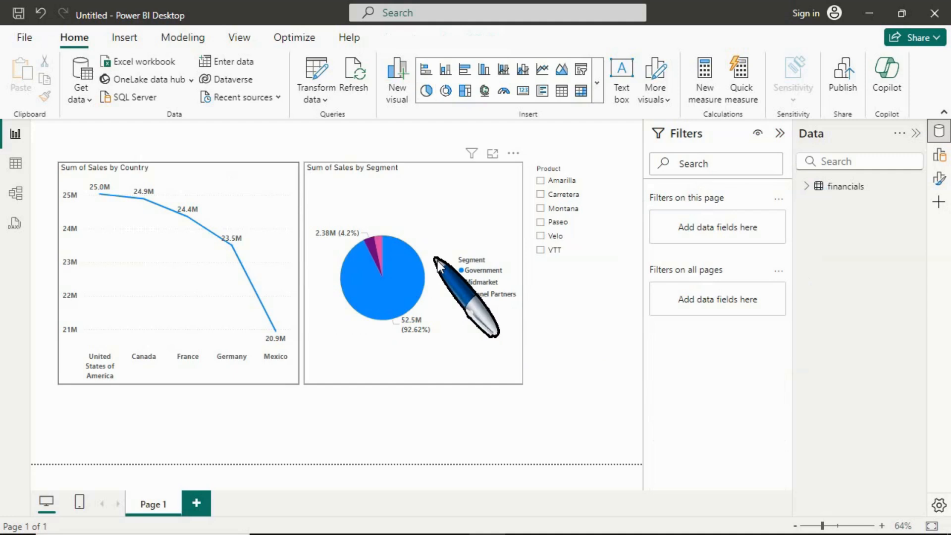
pyautogui.click(483, 191)
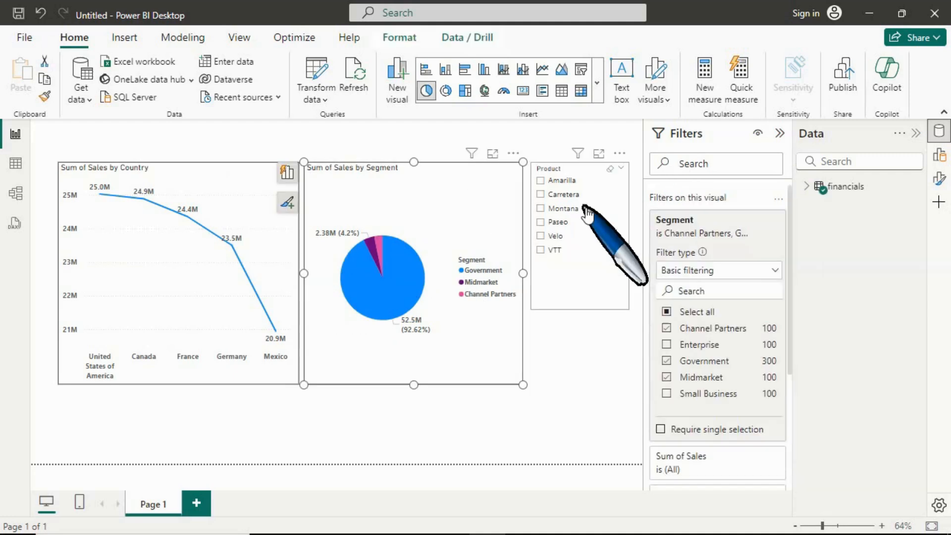
# - Filter both charts through the Product slicer, choosing Montana first and ending with VTT
pyautogui.click(560, 209)
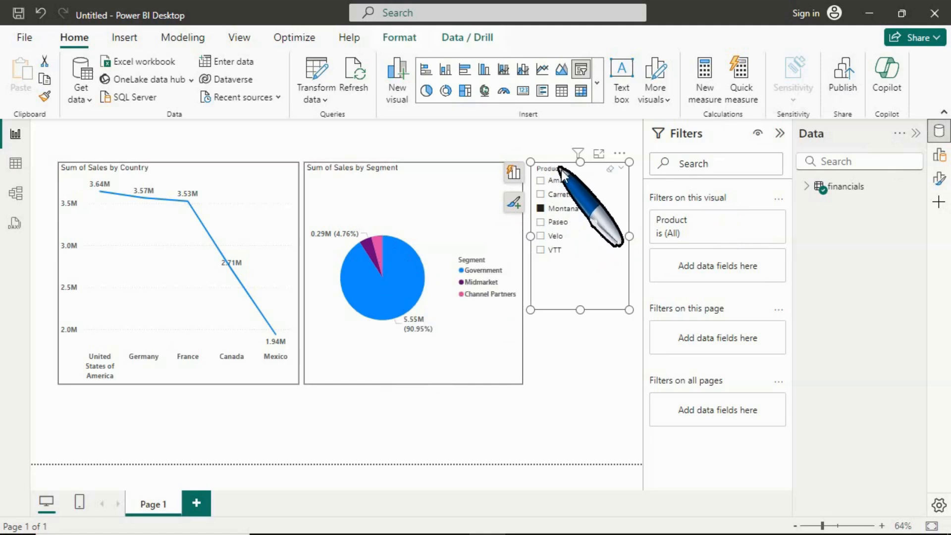
pyautogui.click(550, 235)
pyautogui.click(550, 236)
pyautogui.click(553, 255)
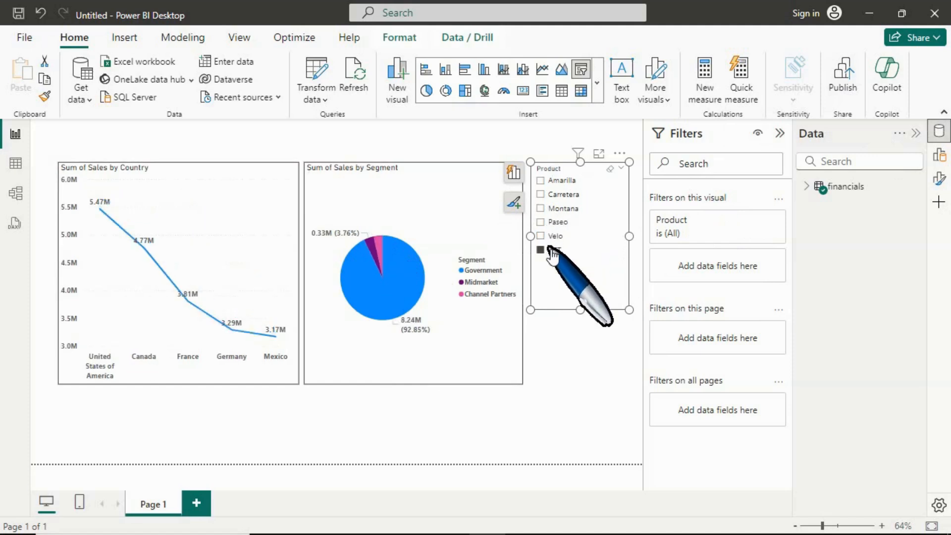
# - Set the pie chart's visual-level Segment filter back to all segments and collapse the filter settings
pyautogui.click(447, 188)
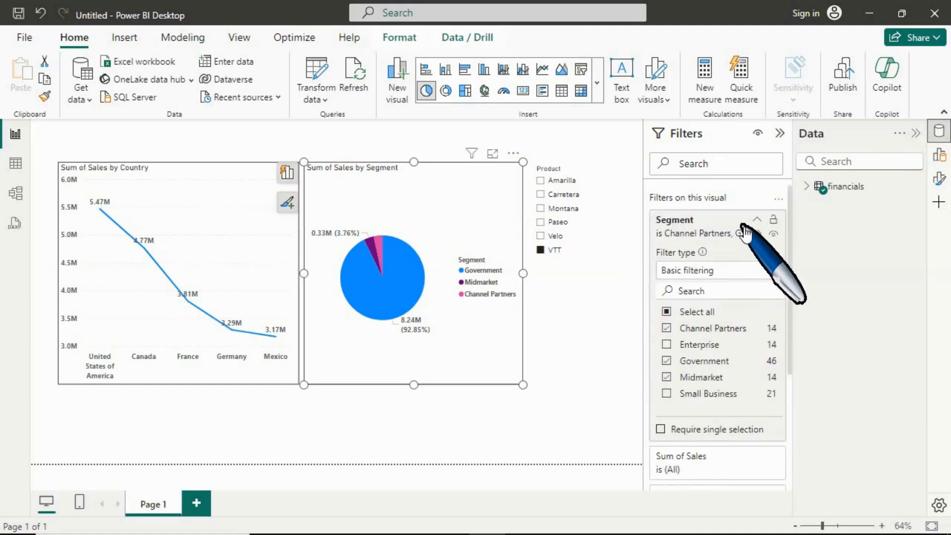
pyautogui.click(678, 311)
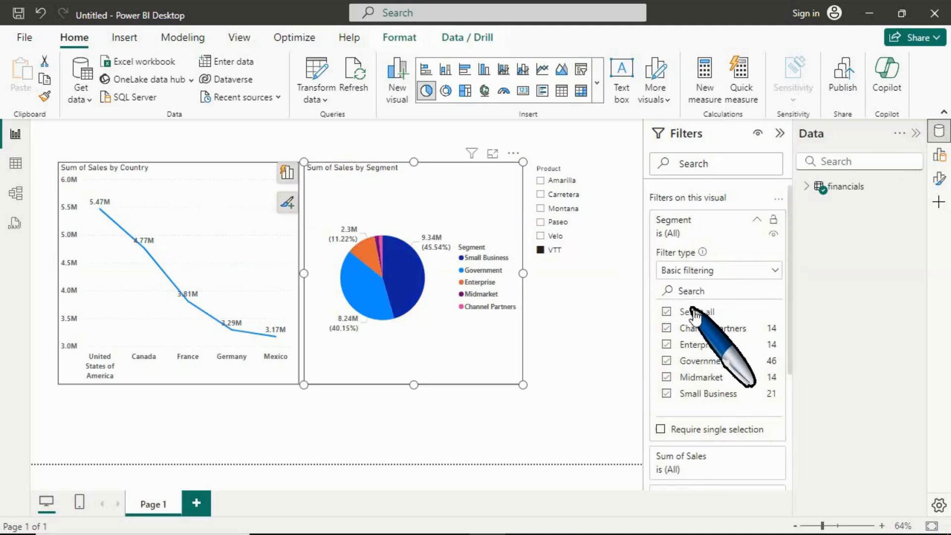
pyautogui.click(761, 222)
pyautogui.click(780, 132)
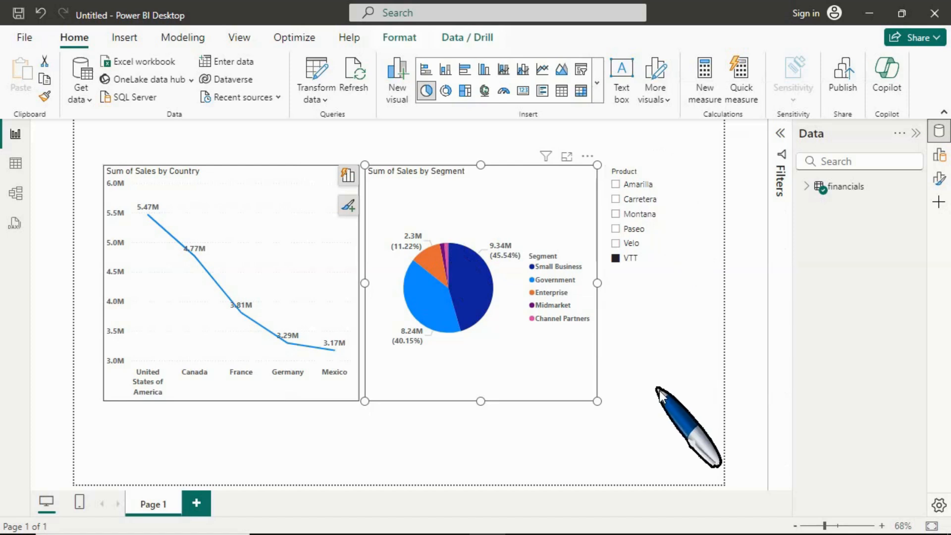
# - Switch the Product slicer to Amarilla and clear its selection
pyautogui.click(653, 184)
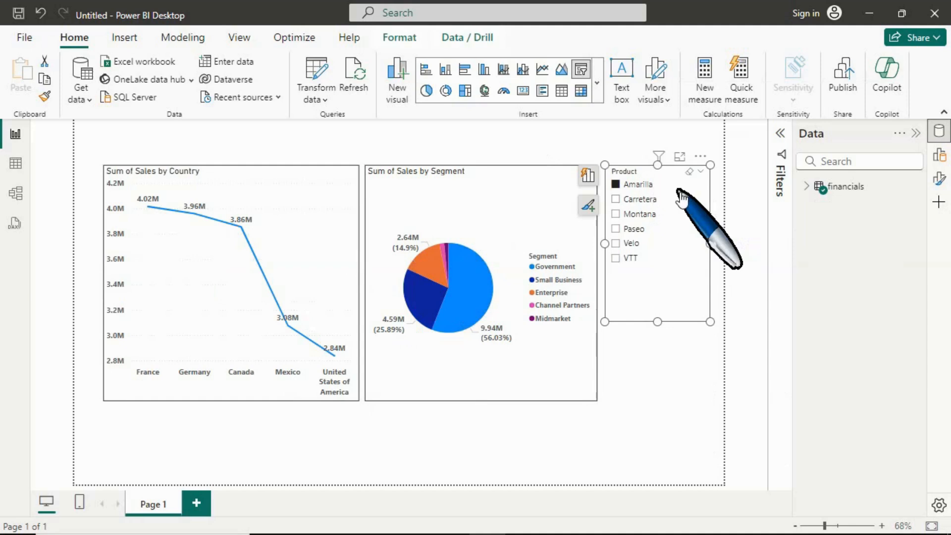
pyautogui.click(691, 172)
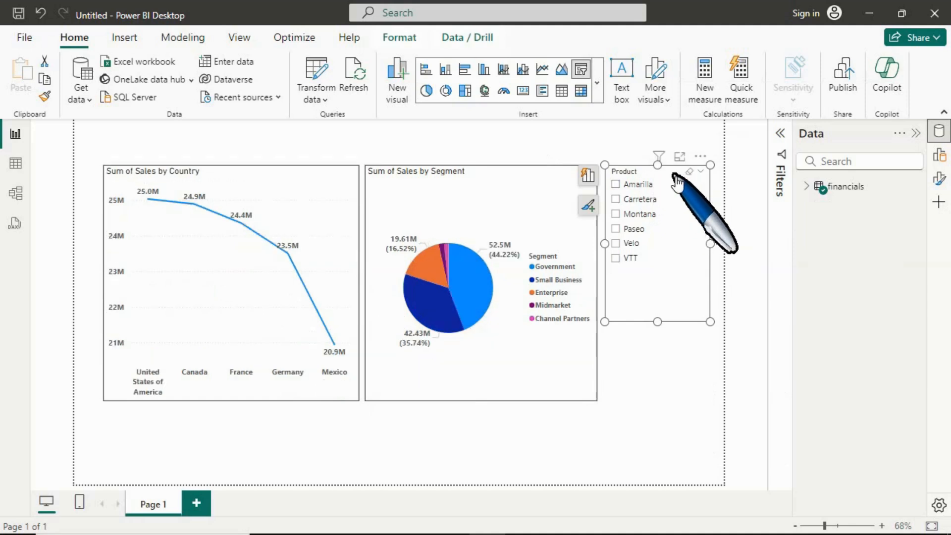
# - Replace the slicer's Product field with Month from the Date hierarchy
pyautogui.click(806, 187)
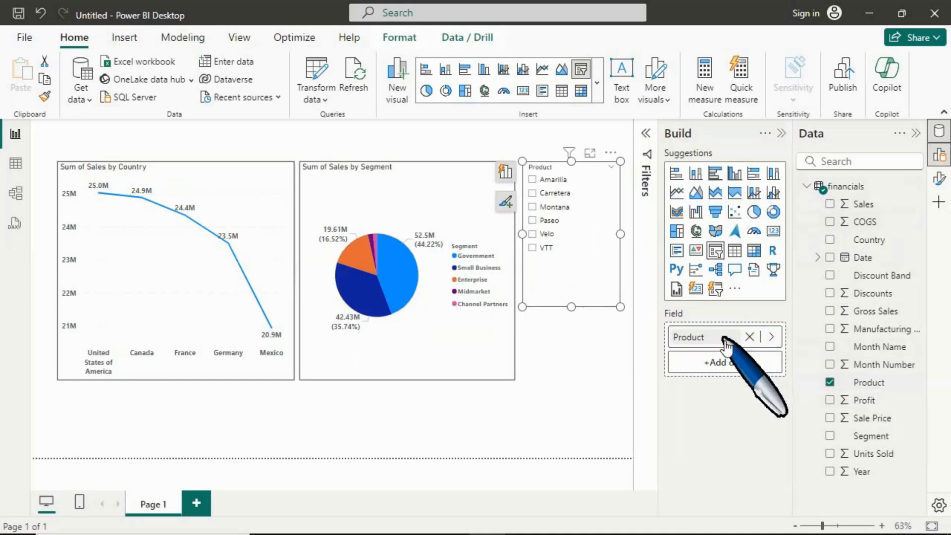
pyautogui.click(751, 337)
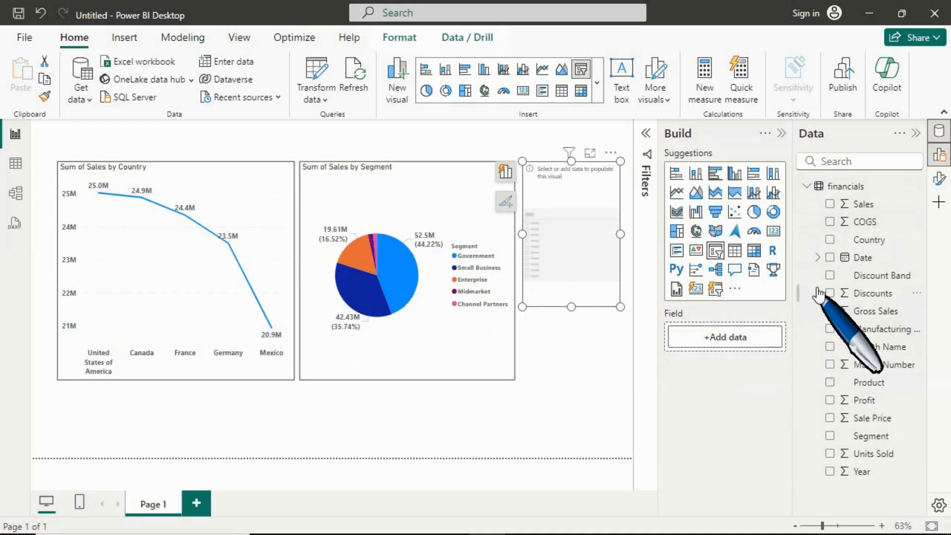
pyautogui.click(818, 258)
pyautogui.click(829, 276)
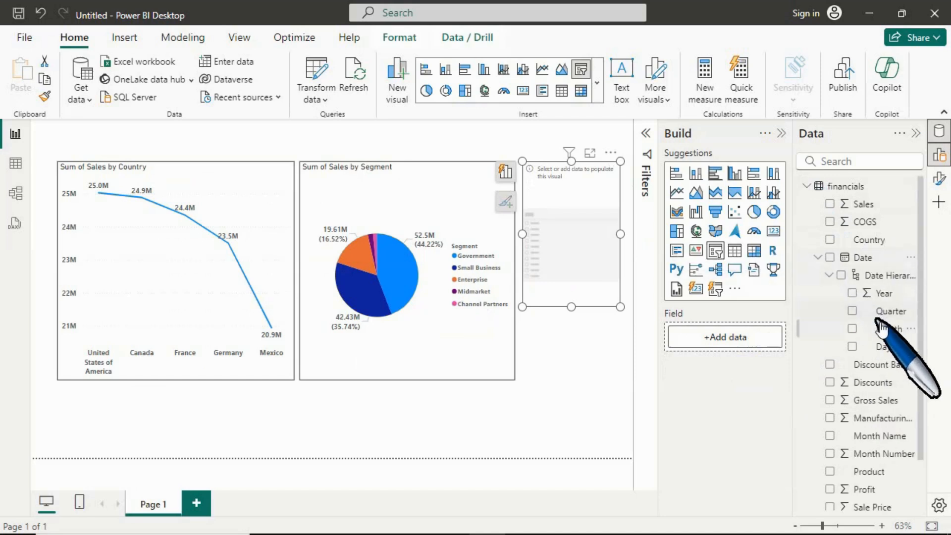
pyautogui.moveTo(896, 331); pyautogui.dragTo(616, 302)
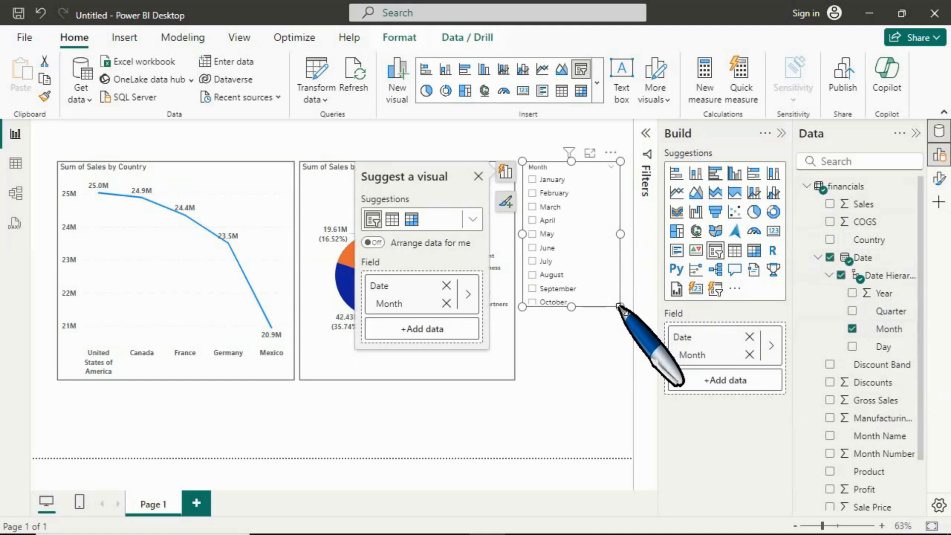
# - Enlarge the Month slicer so that all twelve months fit, and filter both charts to April
pyautogui.click(616, 349)
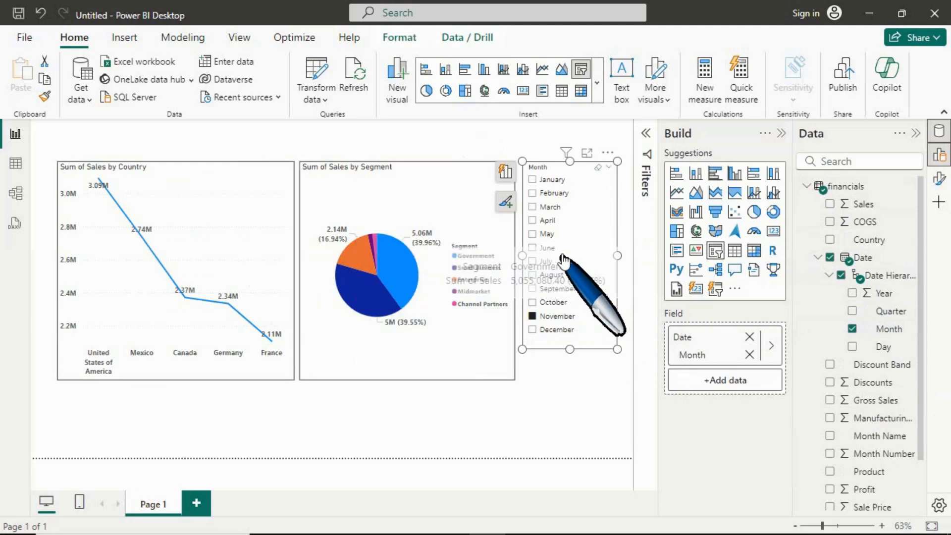
pyautogui.click(541, 223)
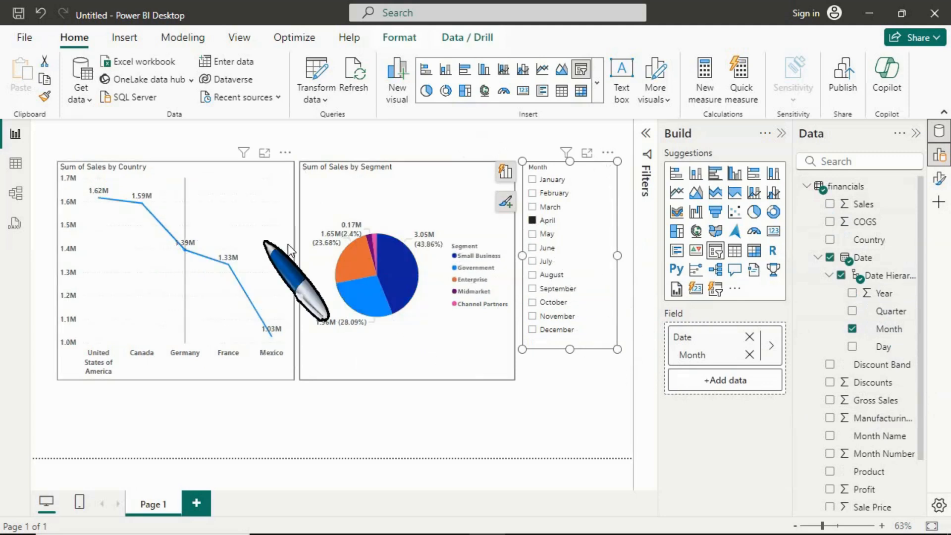
# - Clear the Month slicer's selection and open its format settings, with the build options and data fields hidden
pyautogui.click(782, 137)
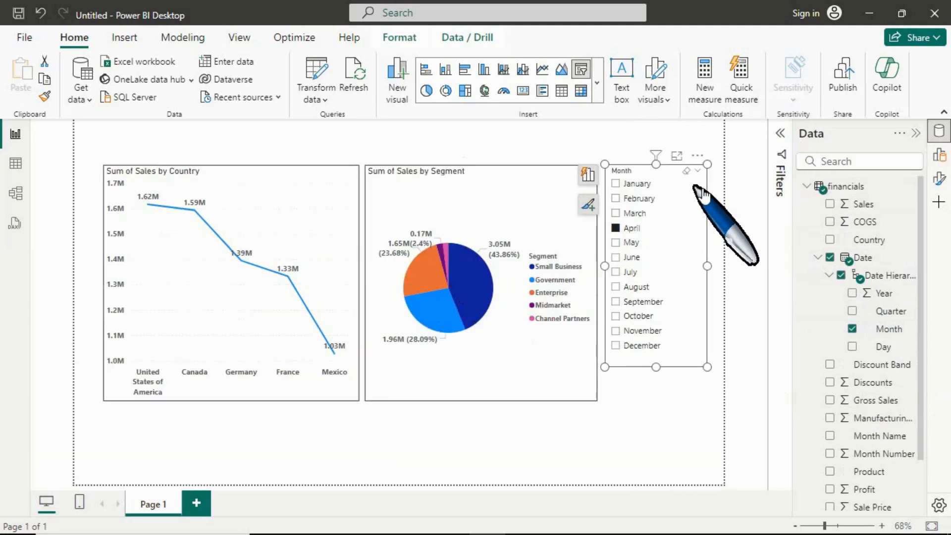
pyautogui.click(807, 188)
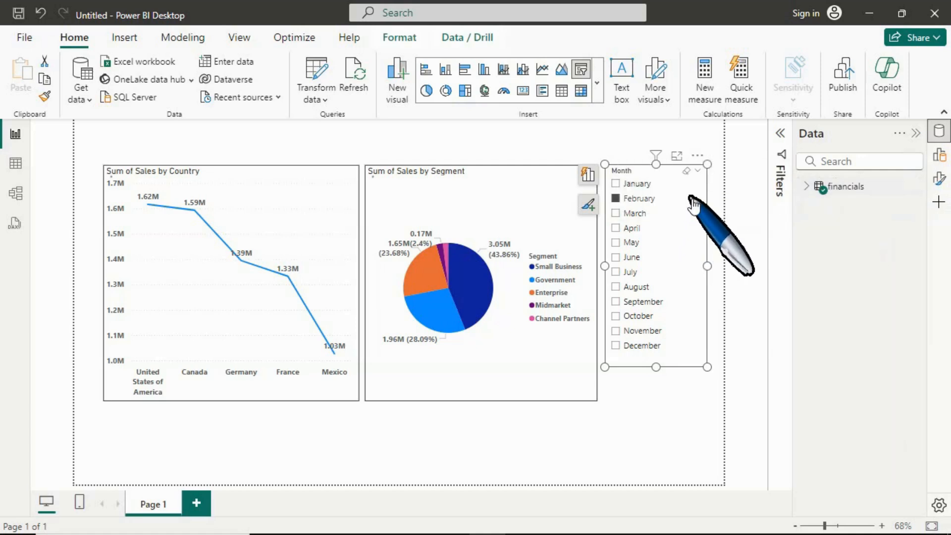
pyautogui.doubleClick(692, 201)
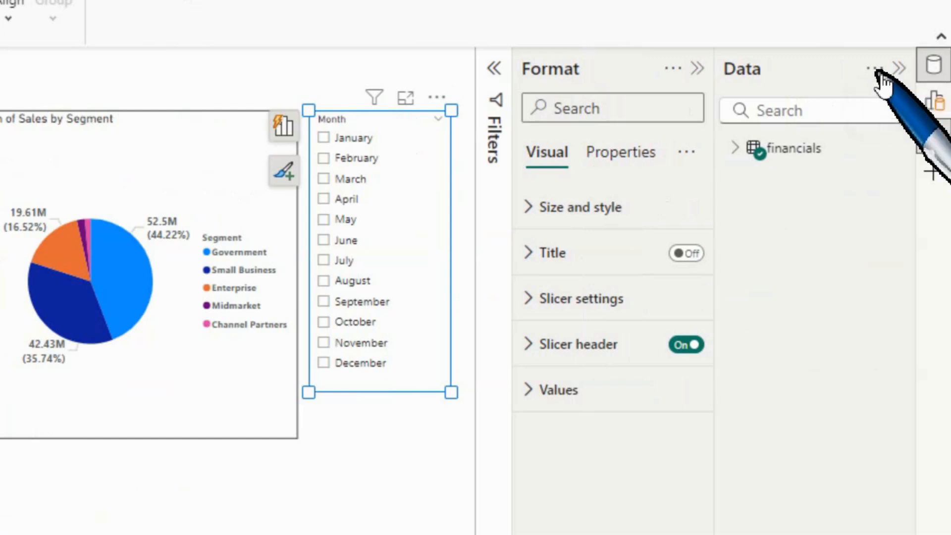
pyautogui.click(903, 70)
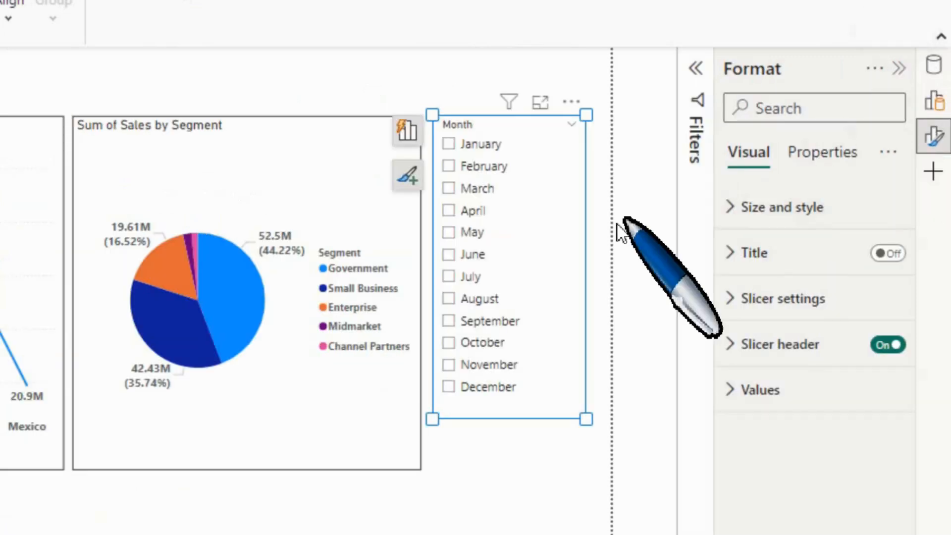
# - Narrow the Month slicer to a width of about 188 and a height of about 398, and look at its padding
pyautogui.click(743, 215)
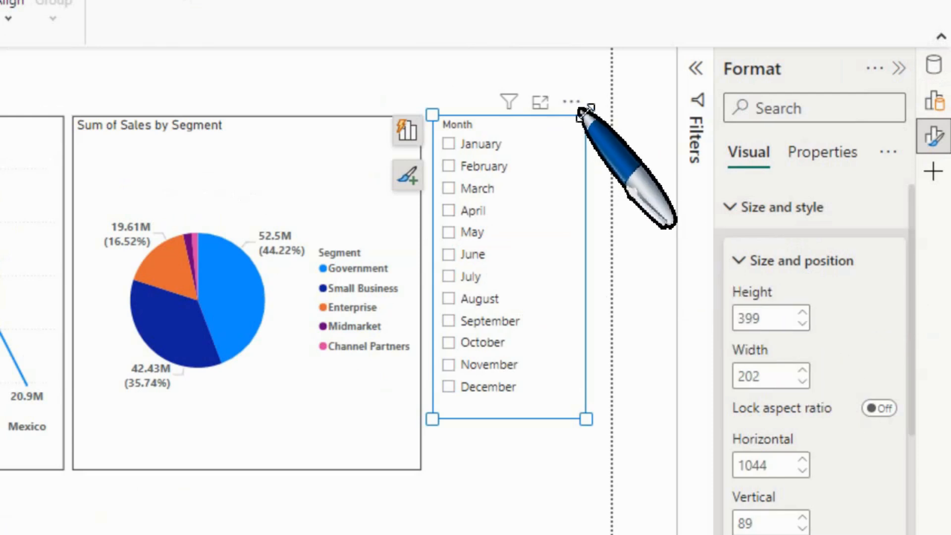
pyautogui.moveTo(586, 115)
pyautogui.mouseDown()
pyautogui.moveTo(614, 70)
pyautogui.moveTo(578, 114)
pyautogui.mouseUp()
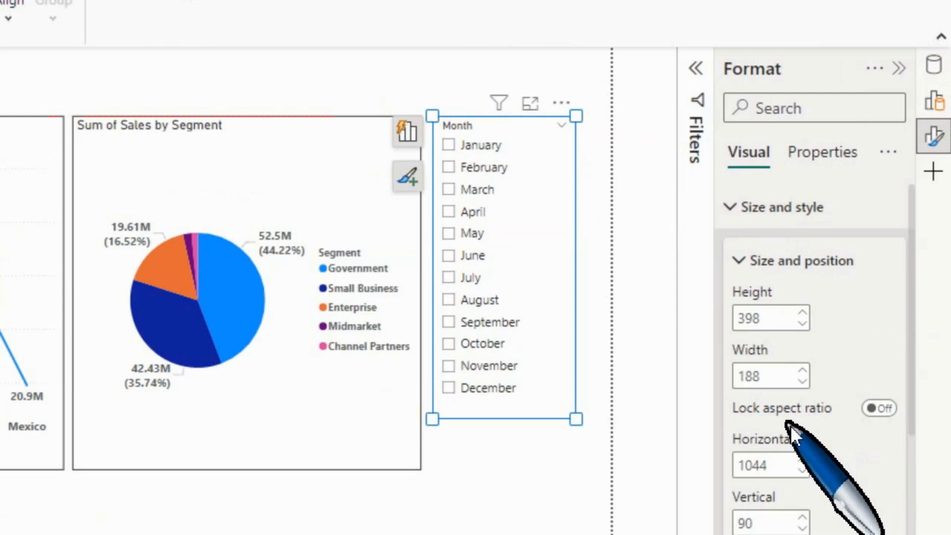
pyautogui.scroll(-3, 792, 423)
pyautogui.scroll(-4, 800, 417)
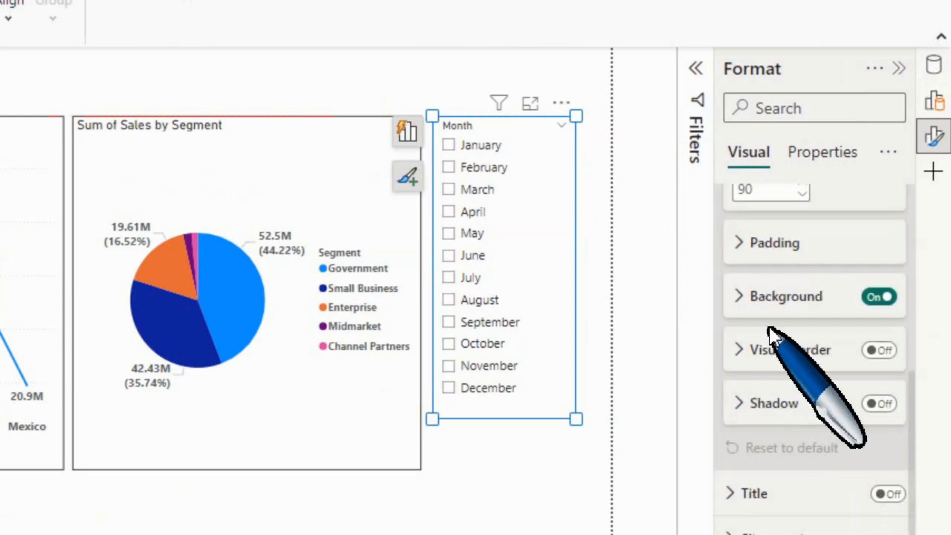
pyautogui.click(766, 245)
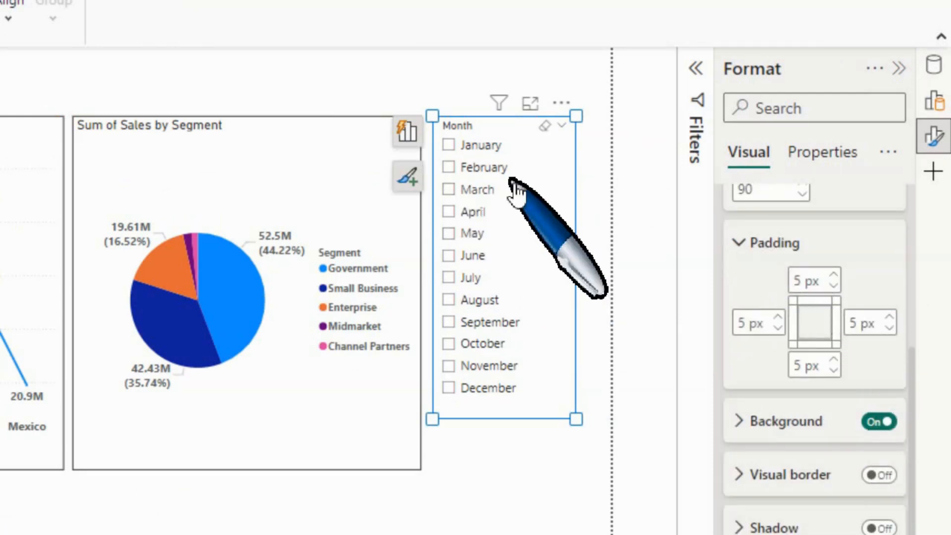
pyautogui.click(766, 248)
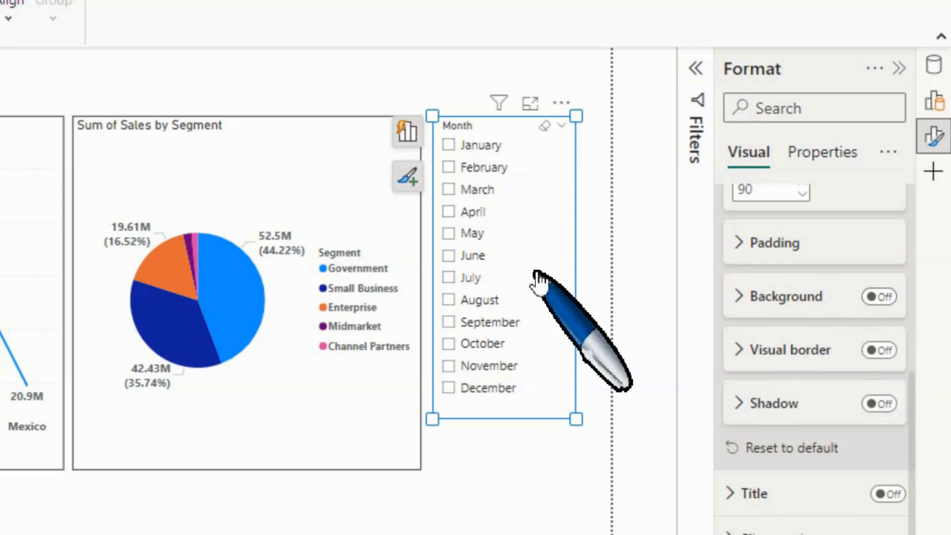
# - Turn the Month slicer's background back on and add a visual border around it
pyautogui.click(891, 297)
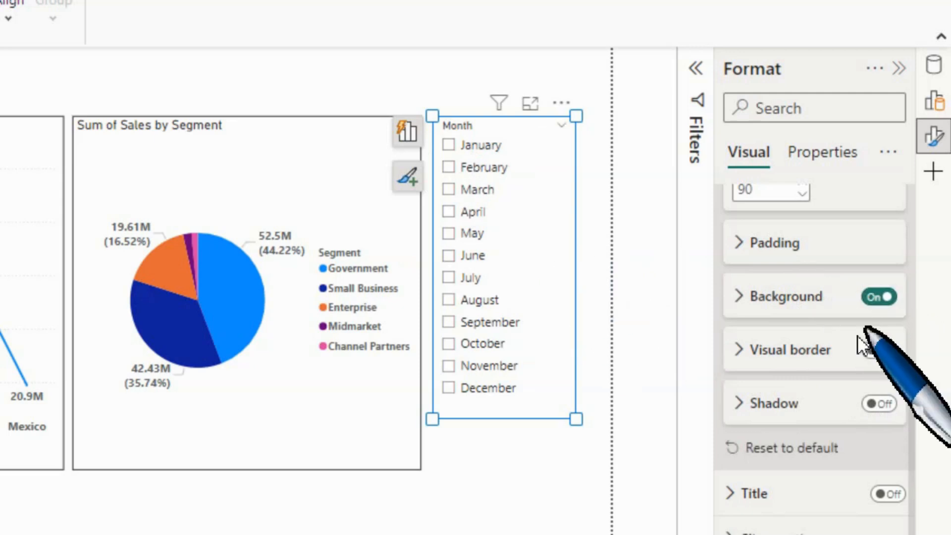
pyautogui.click(883, 353)
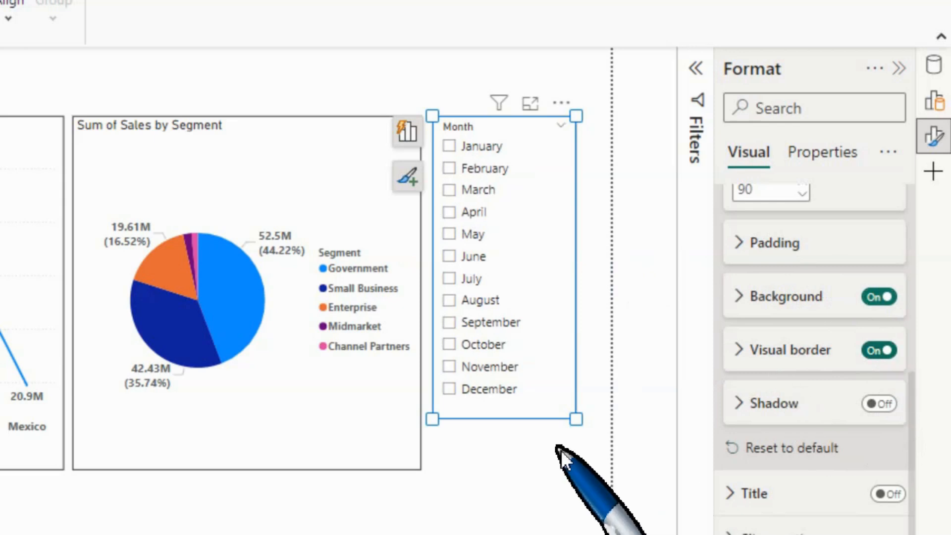
pyautogui.click(608, 278)
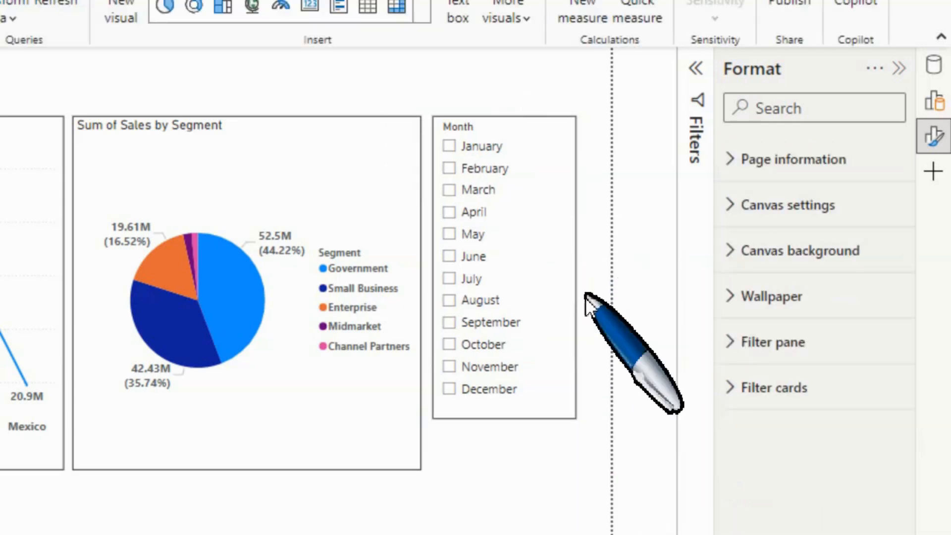
# - Filter the charts to June, and try a shadow on the Month slicer and remove it again
pyautogui.click(565, 265)
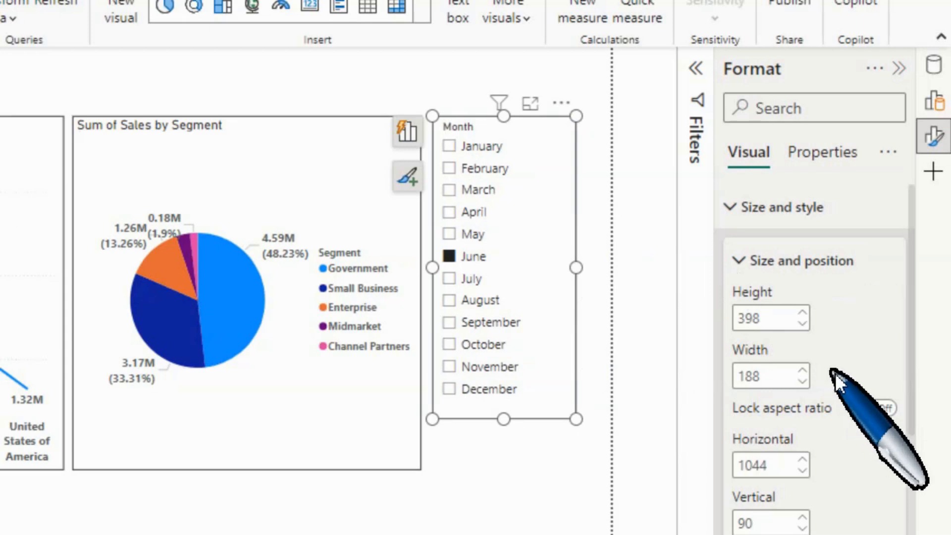
pyautogui.scroll(-5, 833, 379)
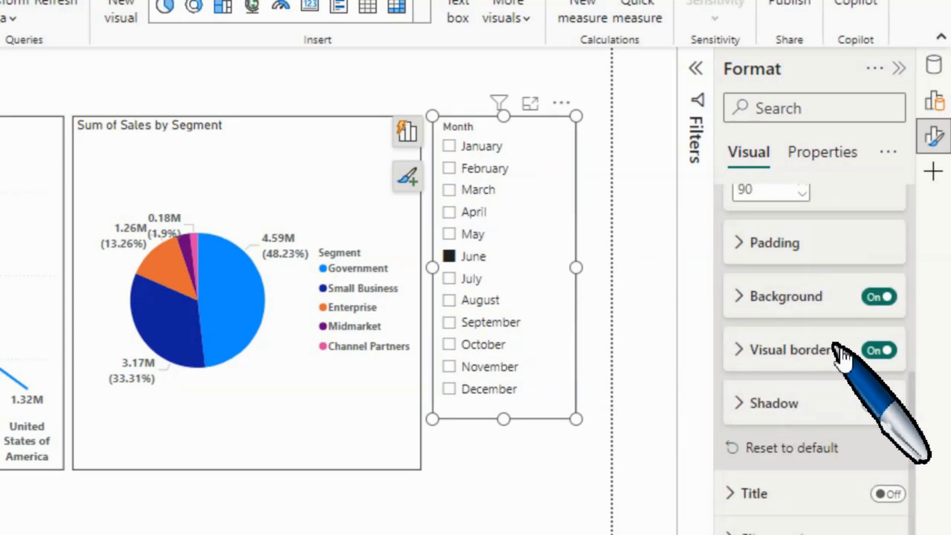
pyautogui.click(890, 404)
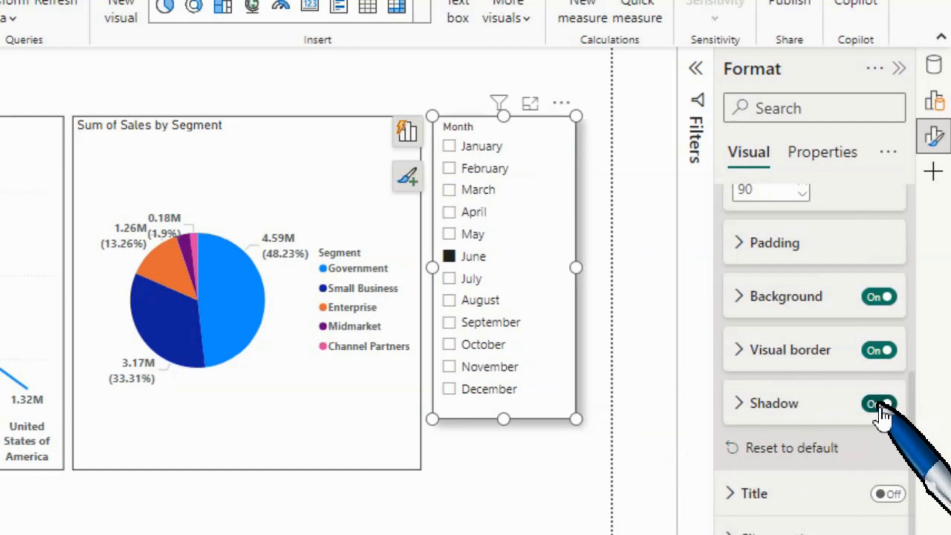
pyautogui.click(881, 406)
pyautogui.scroll(-1, 782, 419)
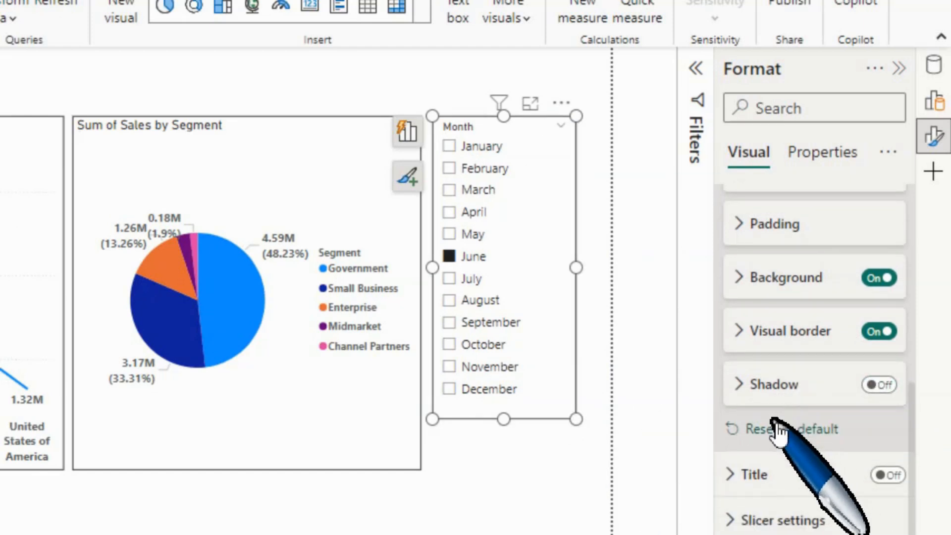
pyautogui.scroll(5, 778, 431)
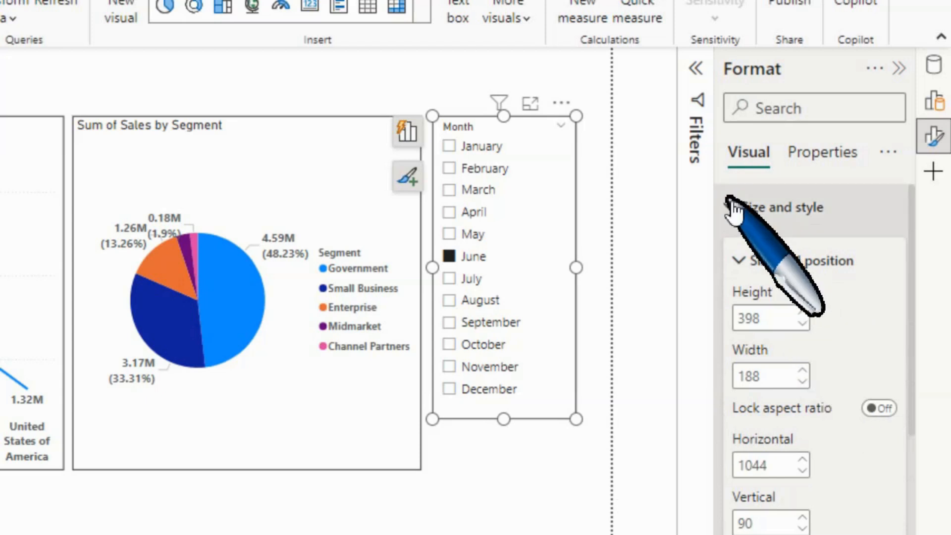
pyautogui.click(732, 208)
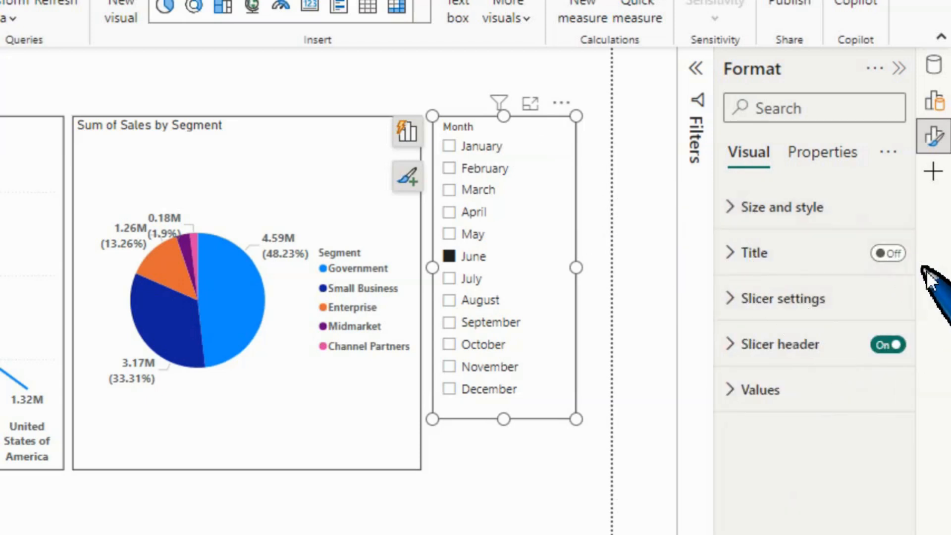
# - Turn on the Month slicer's title and review its text, heading and font options without entering a title
pyautogui.click(888, 253)
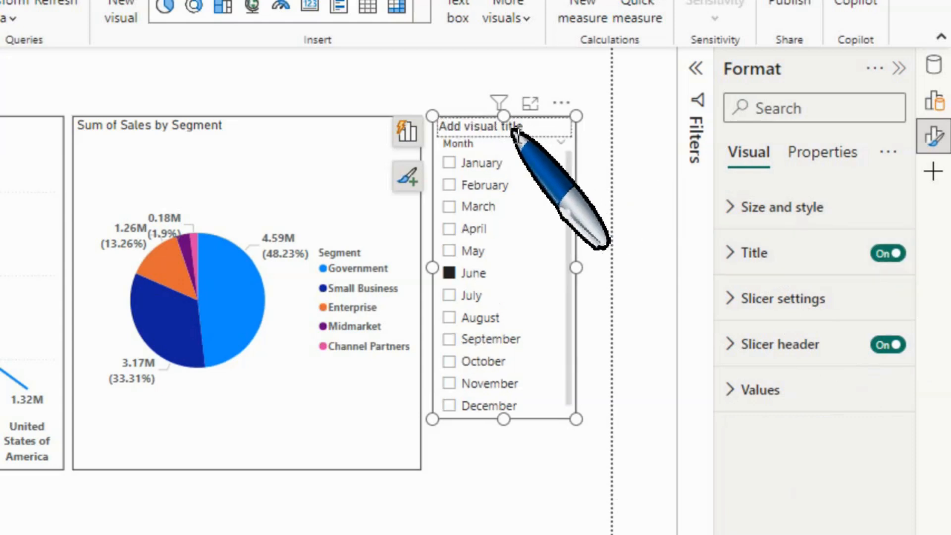
pyautogui.click(751, 252)
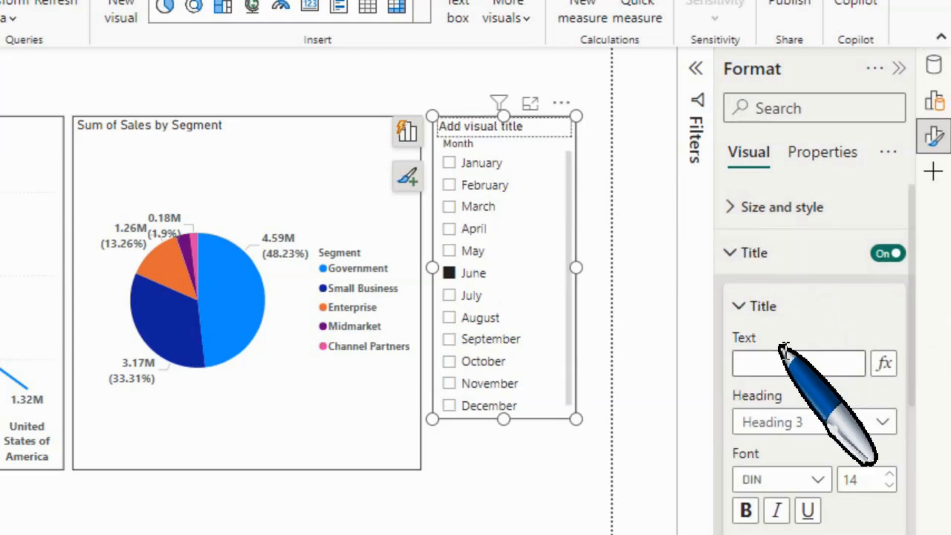
pyautogui.scroll(-2, 773, 436)
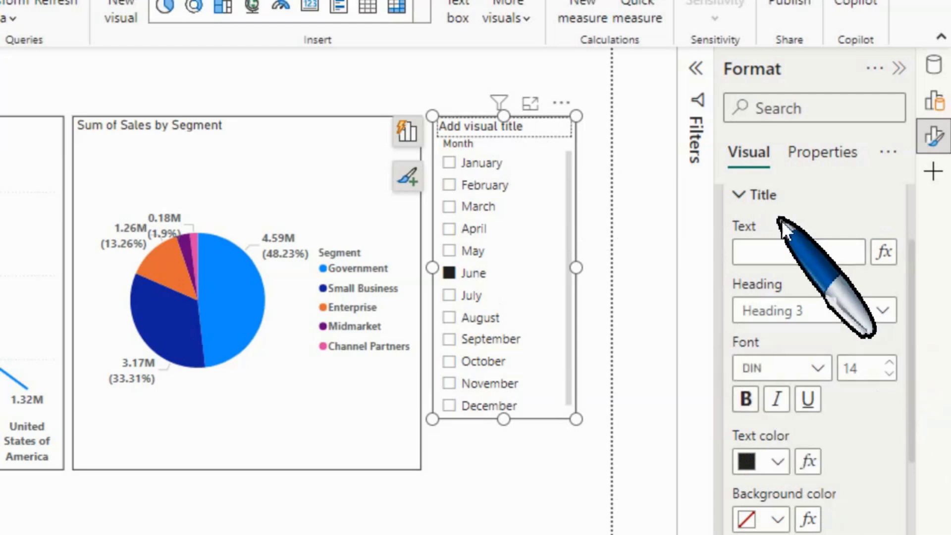
pyautogui.click(741, 194)
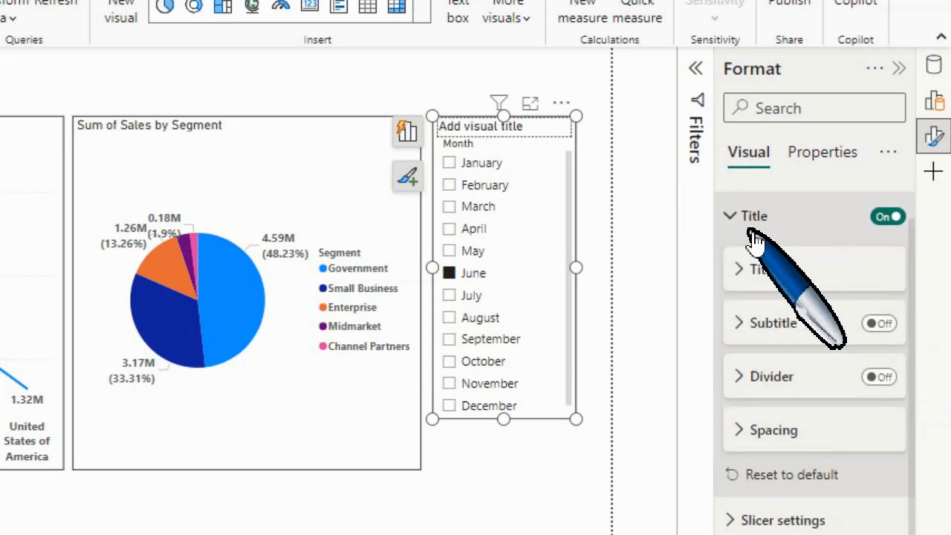
pyautogui.click(731, 216)
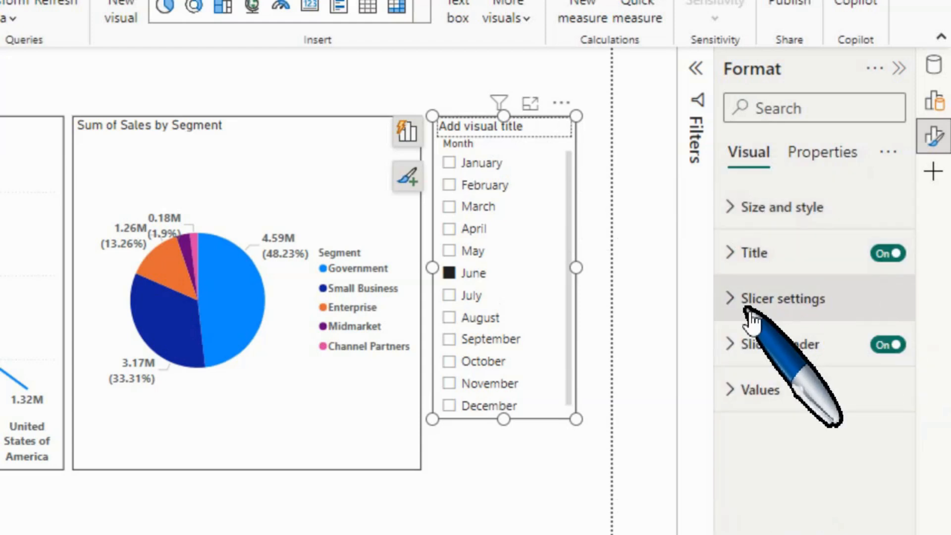
# - Try the Tile style in the Month slicer's settings
pyautogui.click(781, 299)
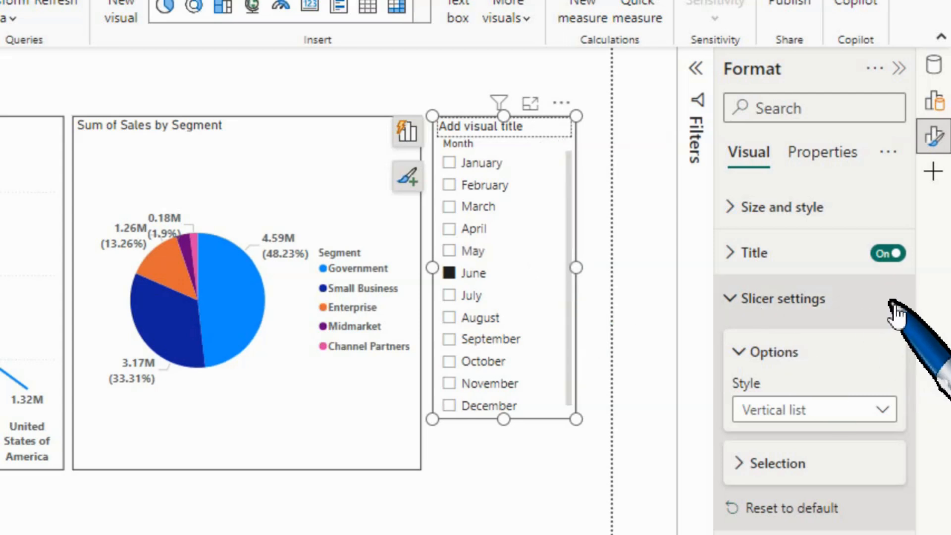
pyautogui.click(760, 416)
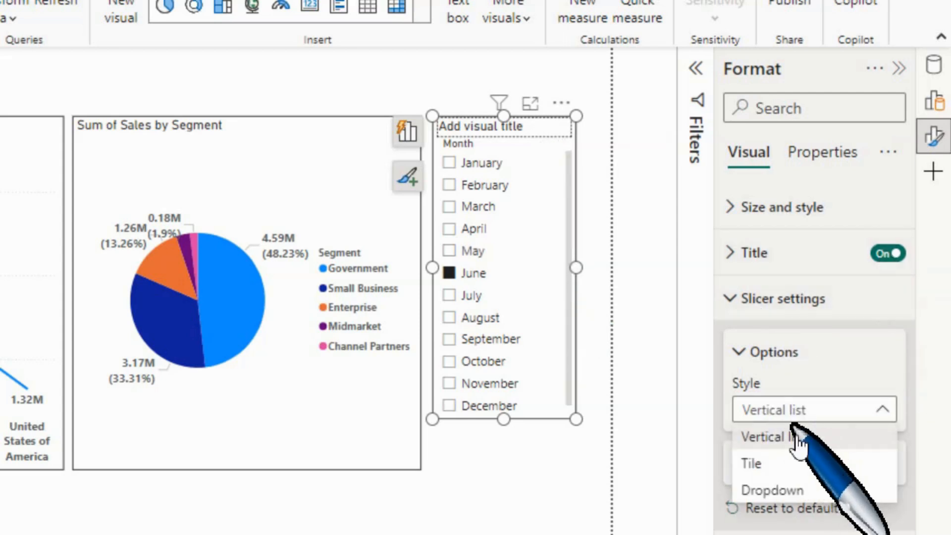
pyautogui.click(780, 471)
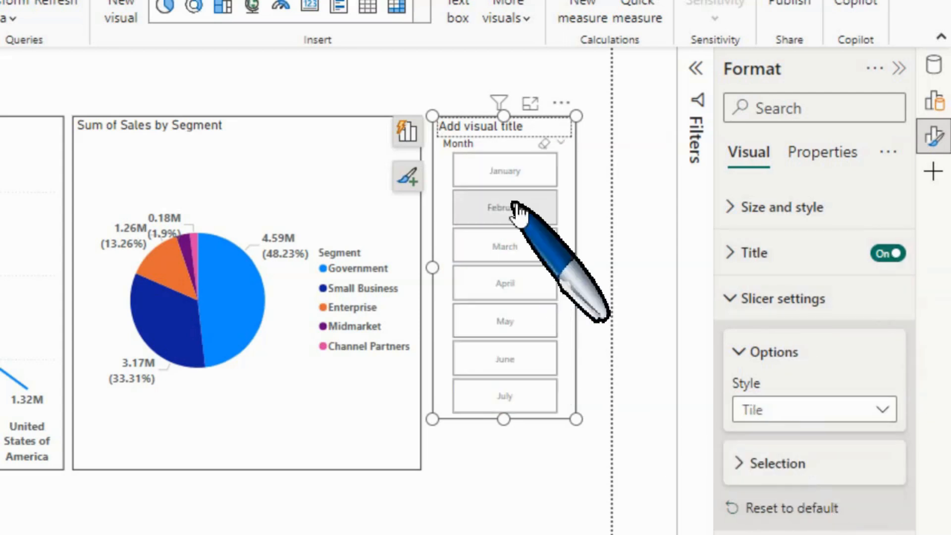
# - Switch the Month slicer to the Dropdown style and expand it to look through the months
pyautogui.click(766, 414)
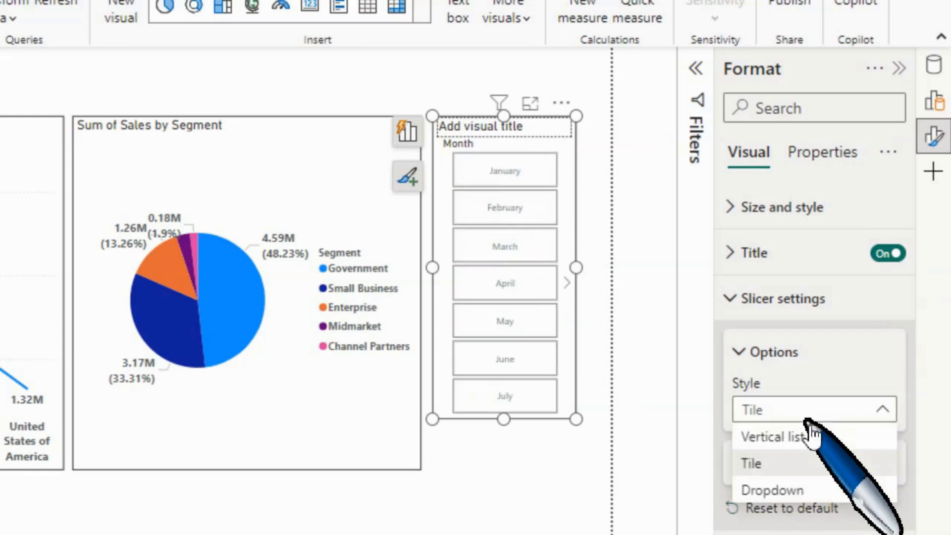
pyautogui.click(773, 491)
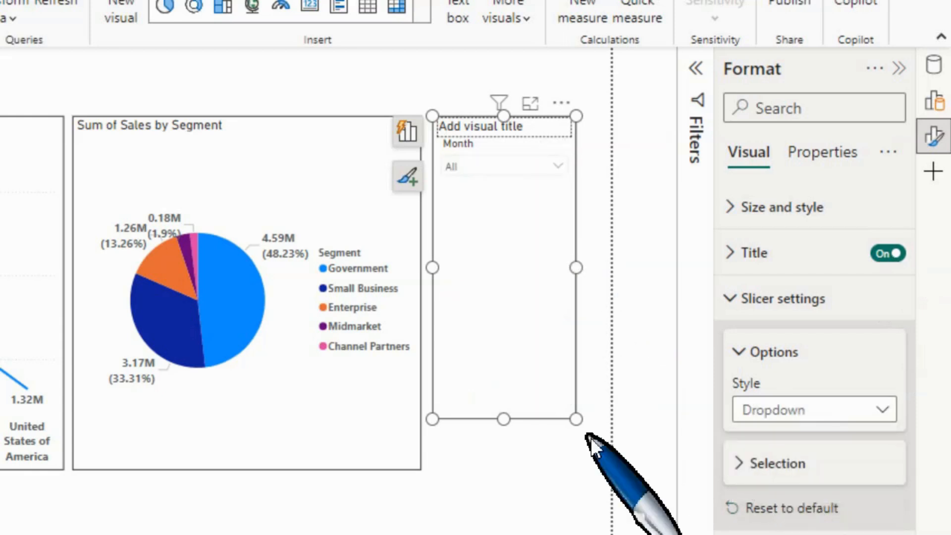
pyautogui.click(543, 167)
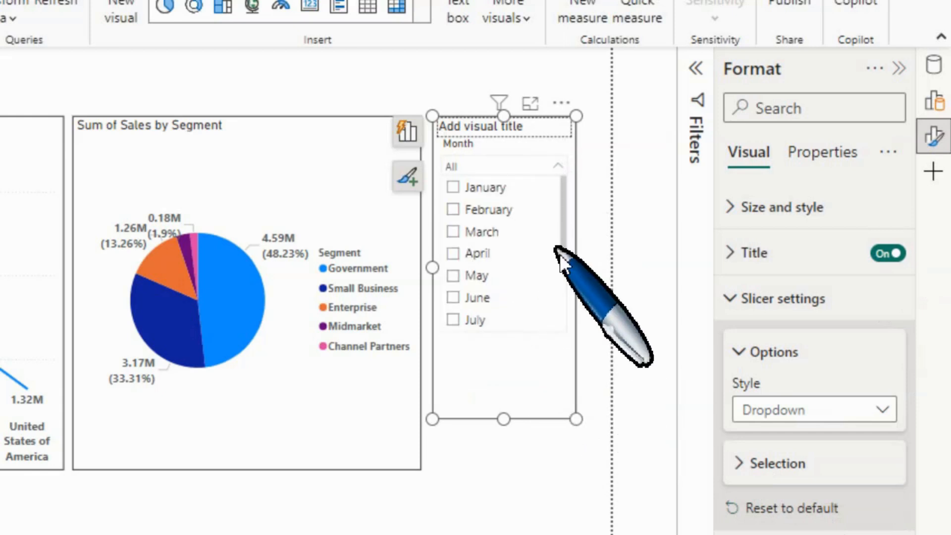
pyautogui.moveTo(561, 254); pyautogui.dragTo(573, 299)
pyautogui.click(606, 258)
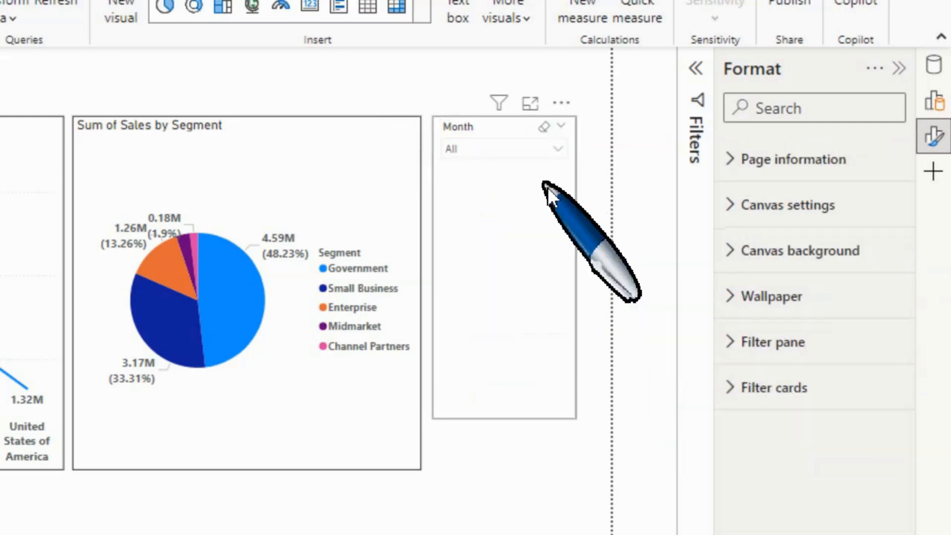
# - Set the Month slicer's style back to Vertical list
pyautogui.click(548, 249)
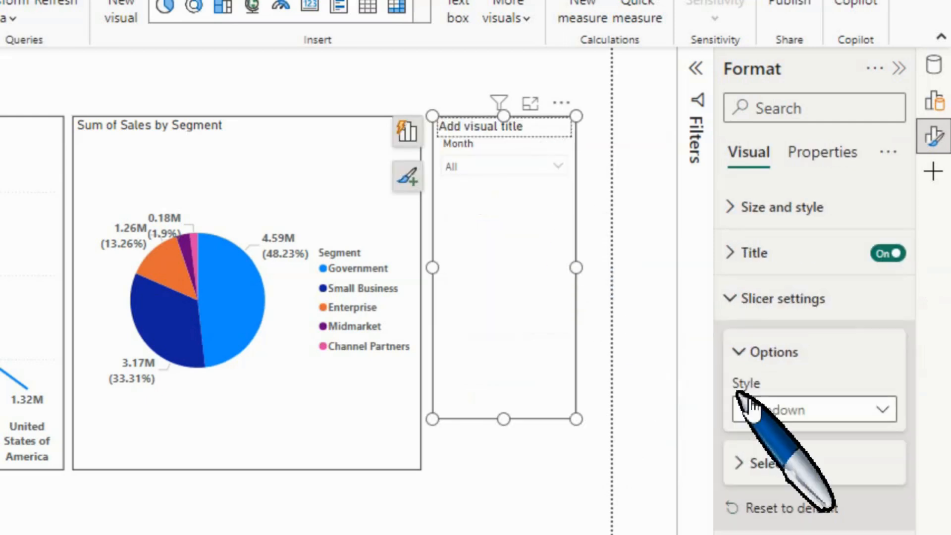
pyautogui.click(775, 411)
pyautogui.click(770, 437)
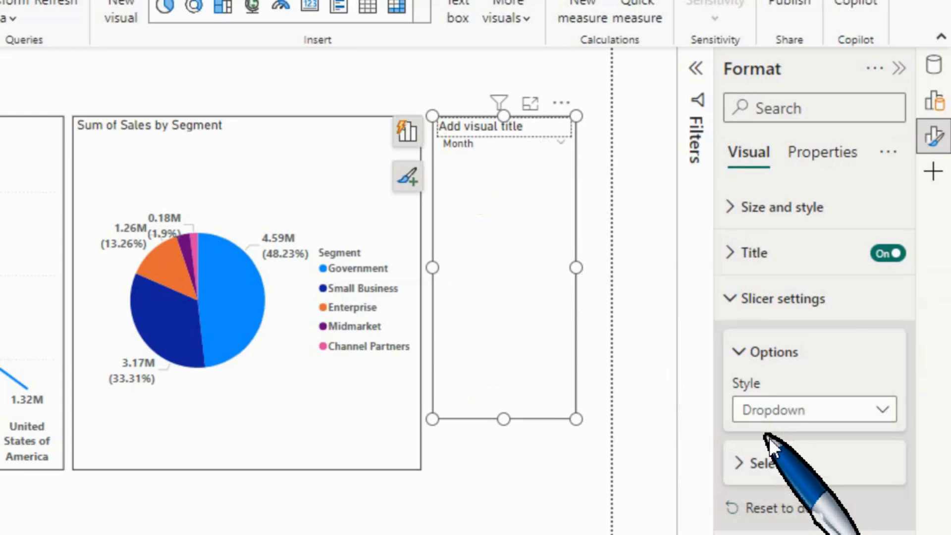
# - Filter both charts to January, February and March together by multi-selecting them in the Month slicer
pyautogui.click(449, 162)
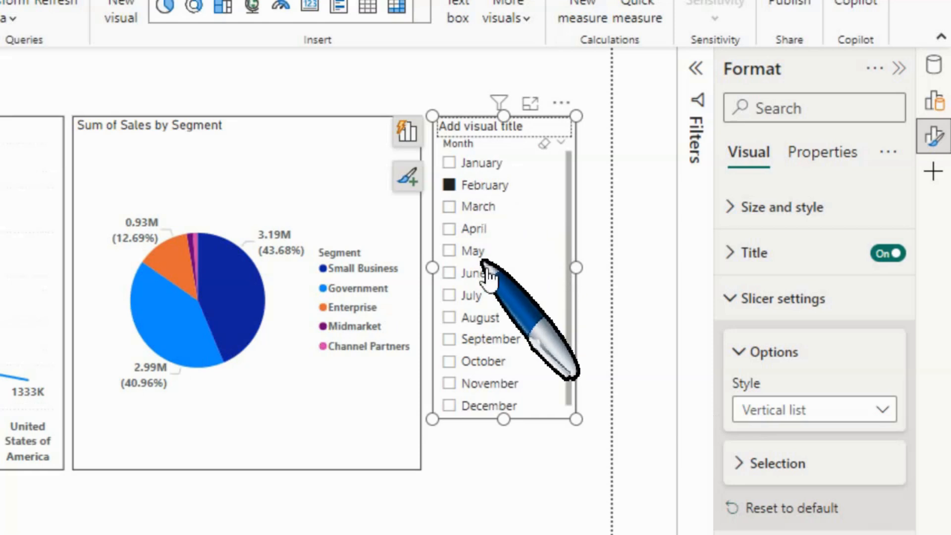
pyautogui.keyDown('ctrl'); pyautogui.click(463, 163); pyautogui.keyUp('ctrl')
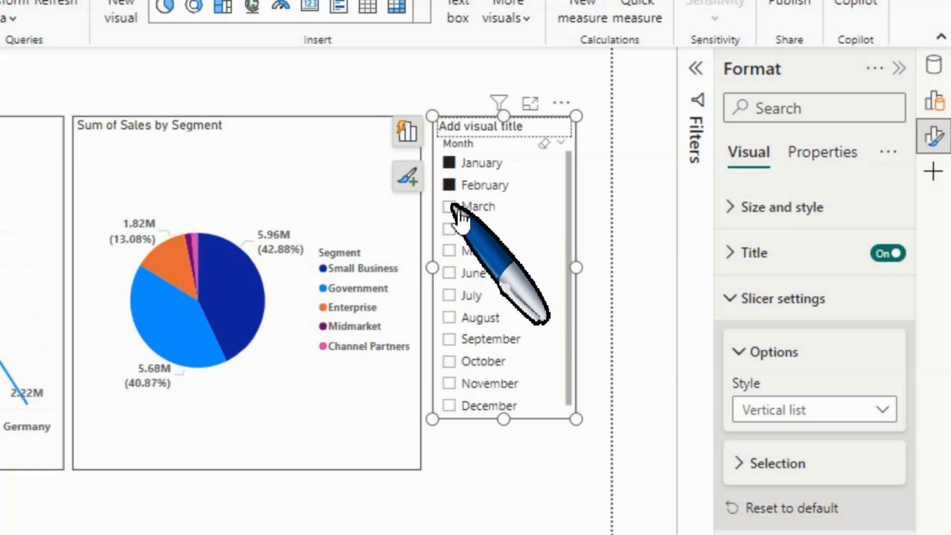
pyautogui.keyDown('ctrl'); pyautogui.click(453, 207); pyautogui.keyUp('ctrl')
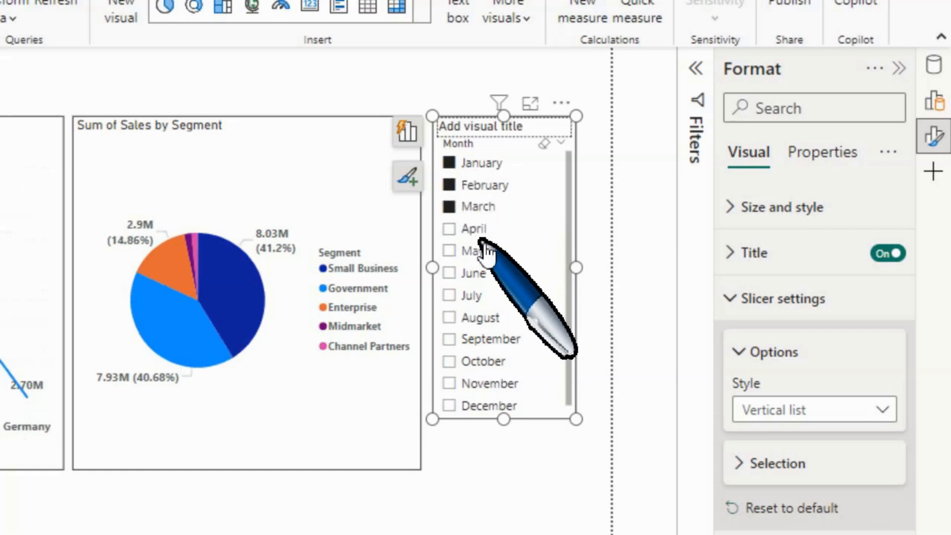
# - Add April and May to the Month slicer's selection and turn on Single select in its selection settings
pyautogui.keyDown('ctrl'); pyautogui.click(451, 230); pyautogui.keyUp('ctrl')
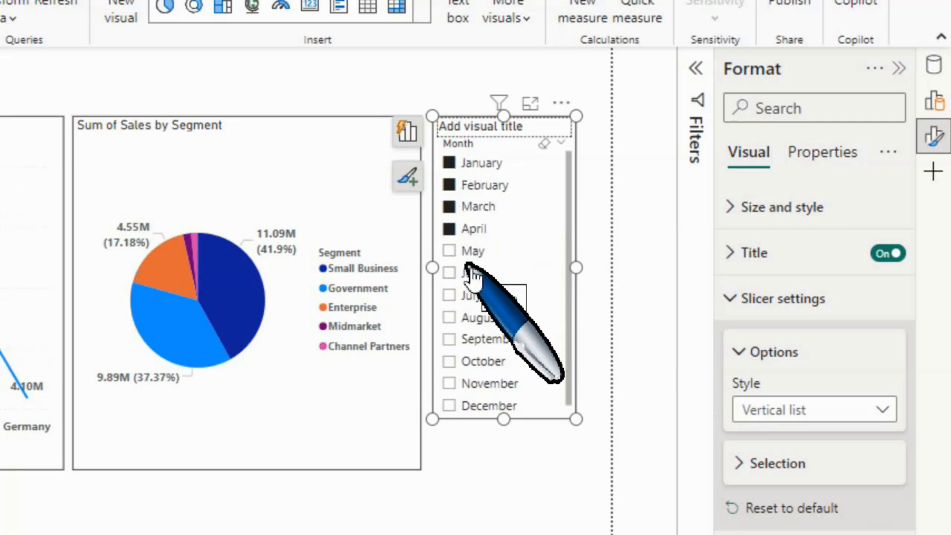
pyautogui.keyDown('ctrl'); pyautogui.click(453, 251); pyautogui.keyUp('ctrl')
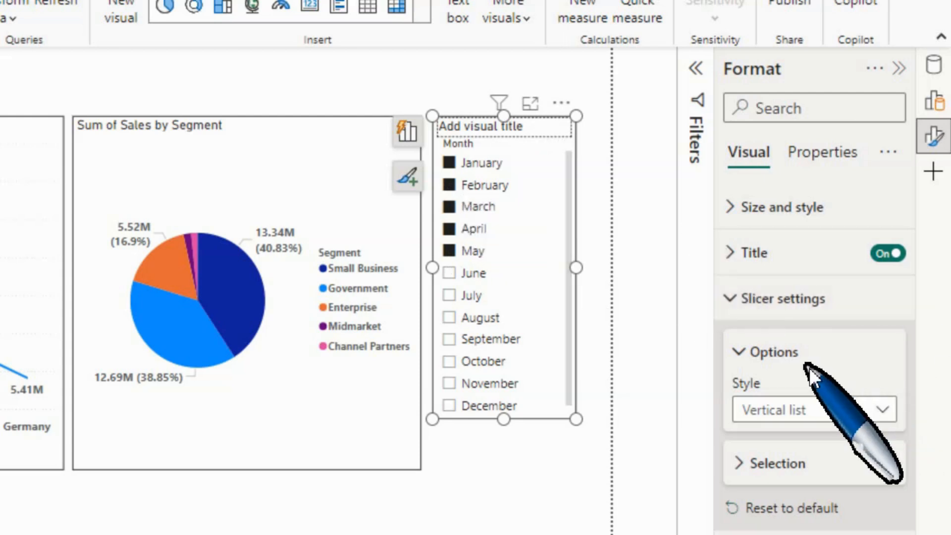
pyautogui.click(754, 465)
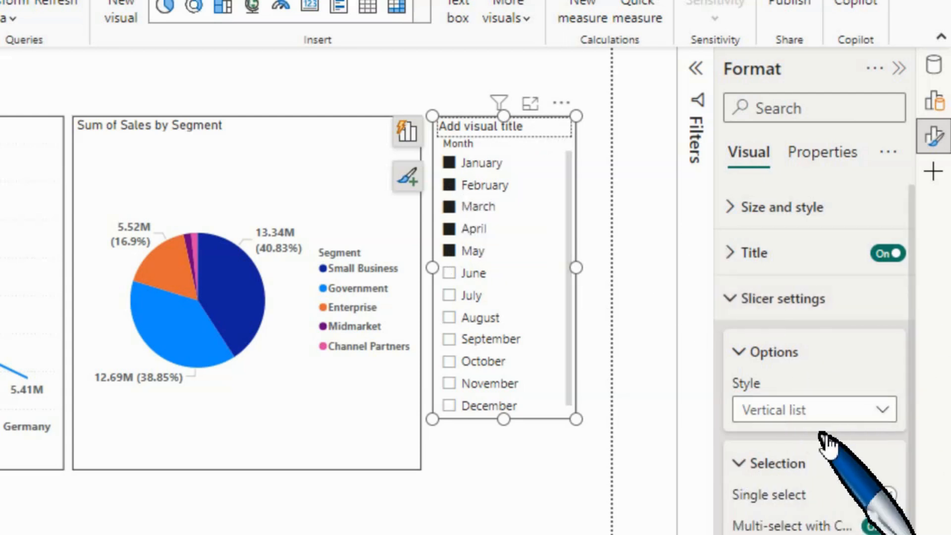
pyautogui.scroll(-2, 833, 436)
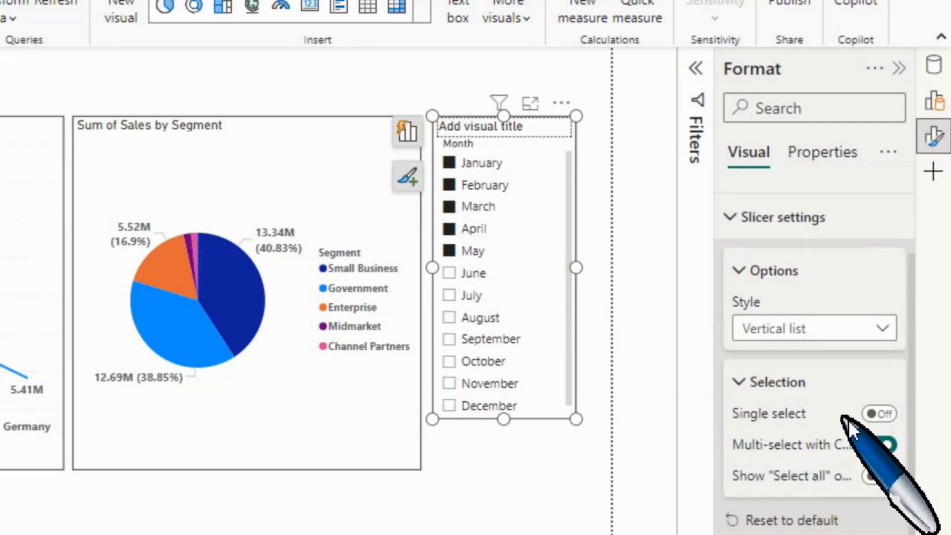
pyautogui.click(887, 415)
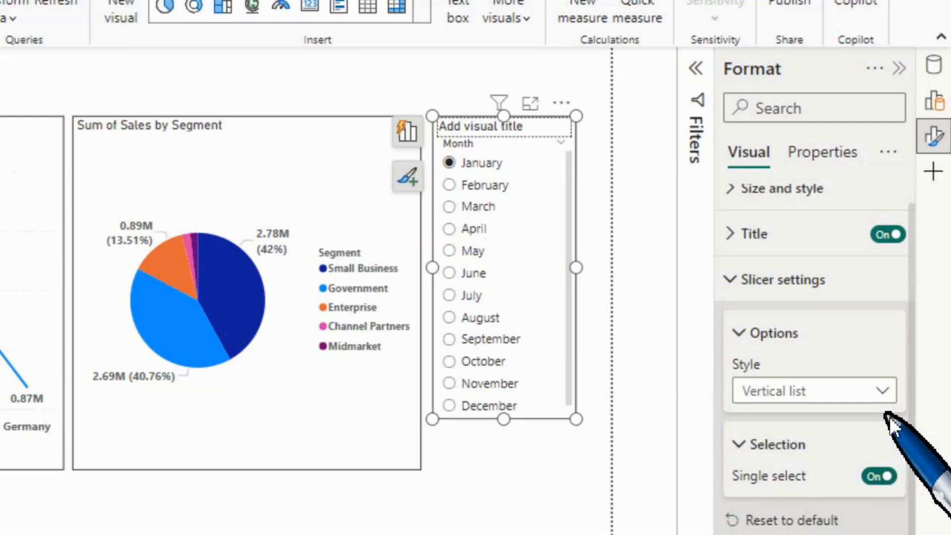
# - Filter both charts by one month at a time in the Month slicer: February, March, April and September
pyautogui.click(476, 191)
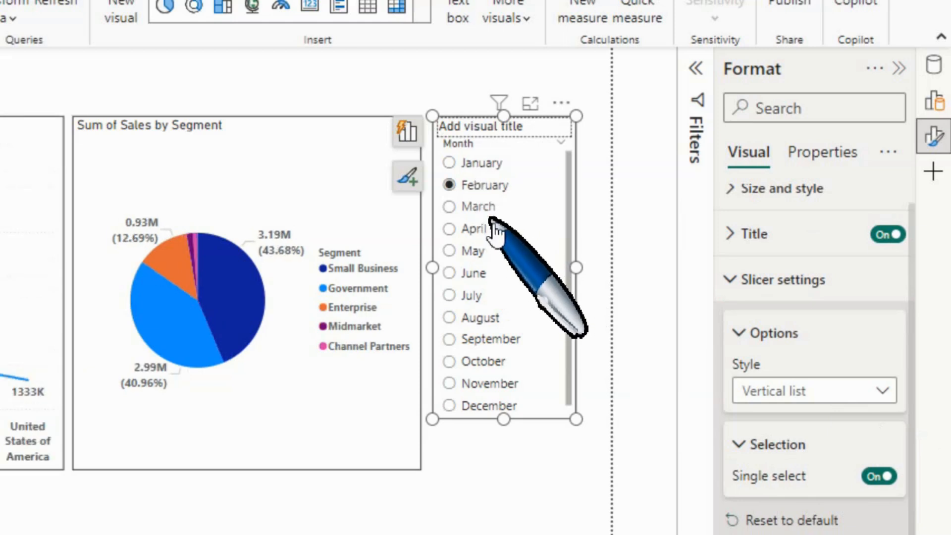
pyautogui.click(479, 207)
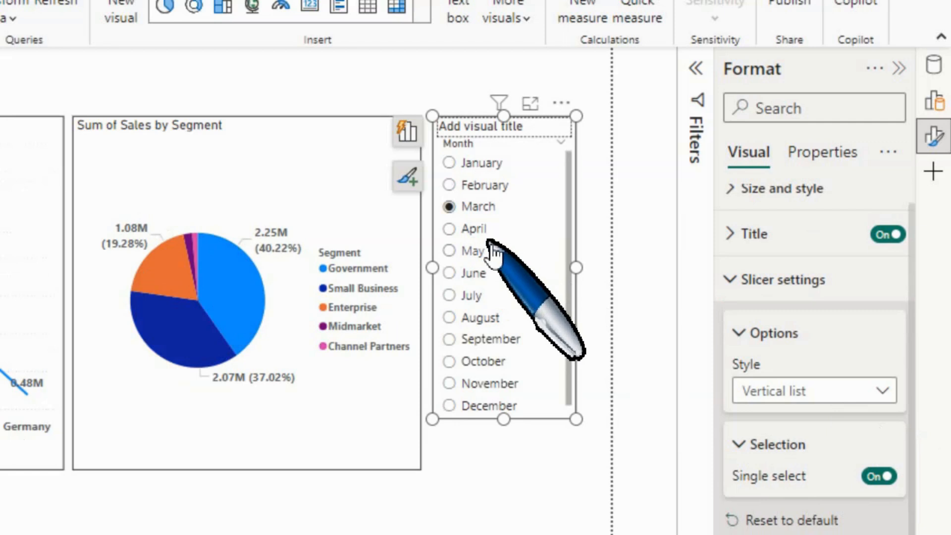
pyautogui.click(480, 235)
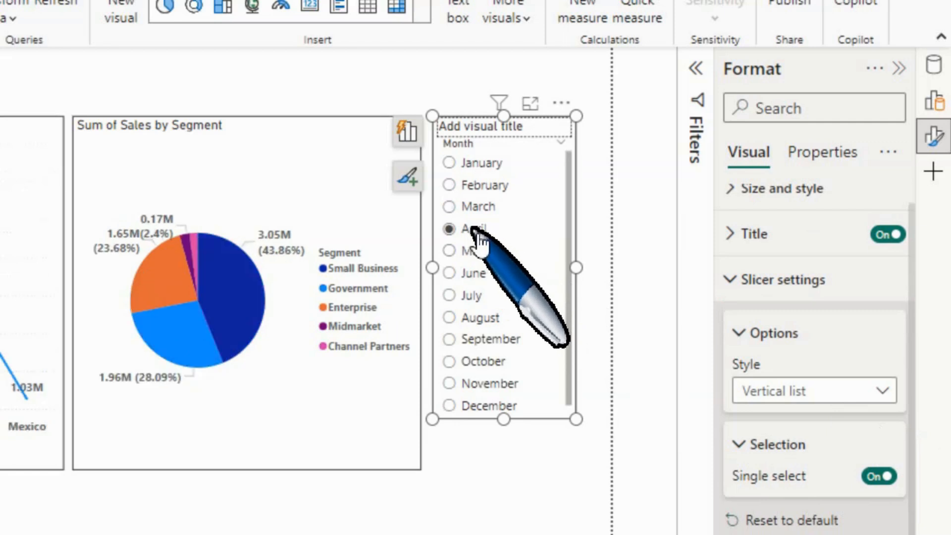
pyautogui.click(477, 338)
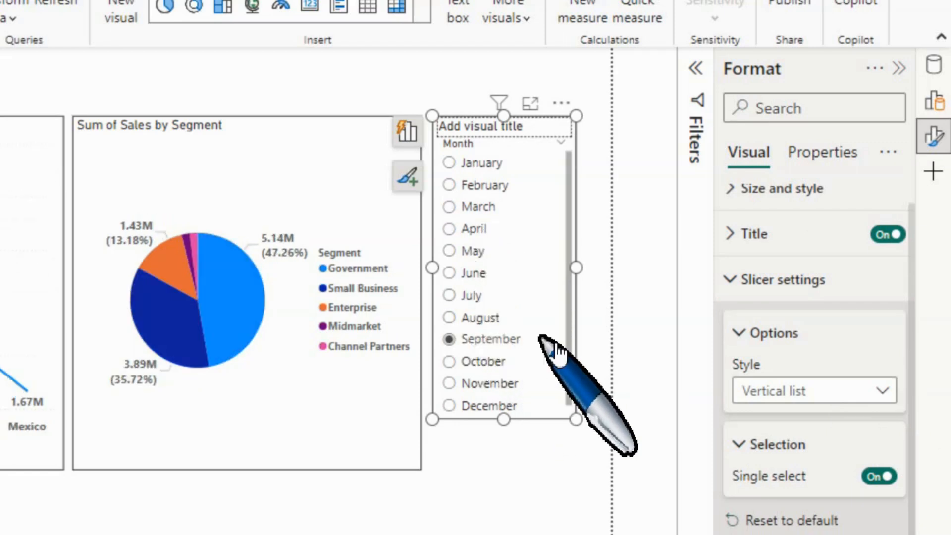
# - Turn off Single select in the Month slicer's selection settings
pyautogui.click(756, 444)
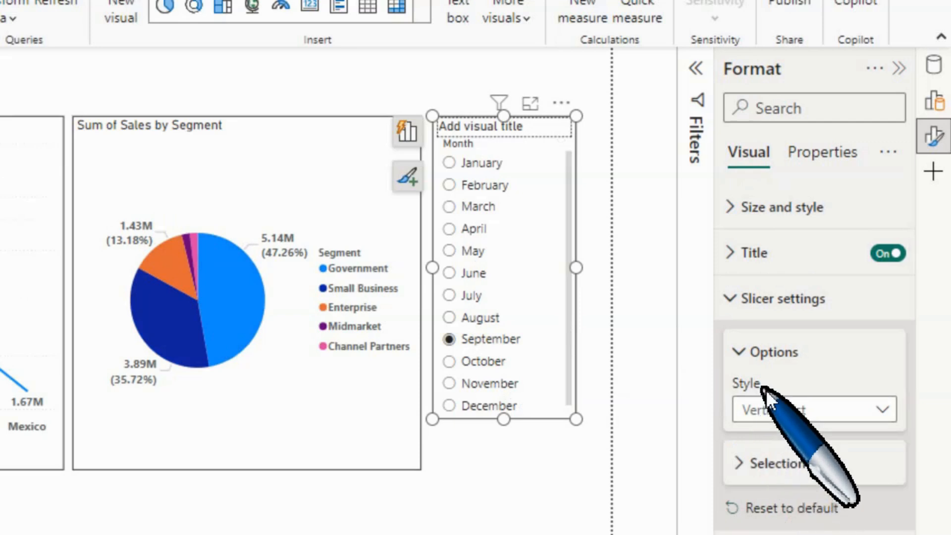
pyautogui.click(776, 468)
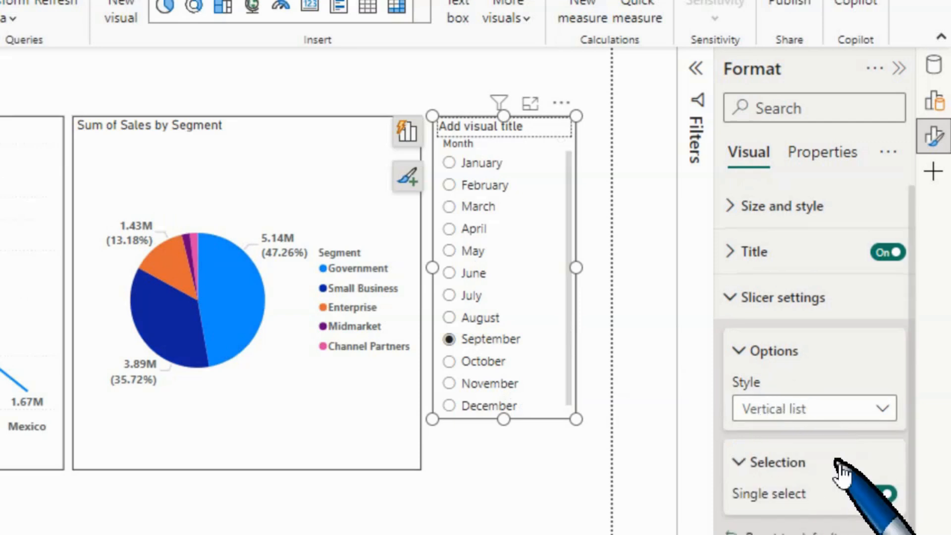
pyautogui.scroll(-1, 842, 466)
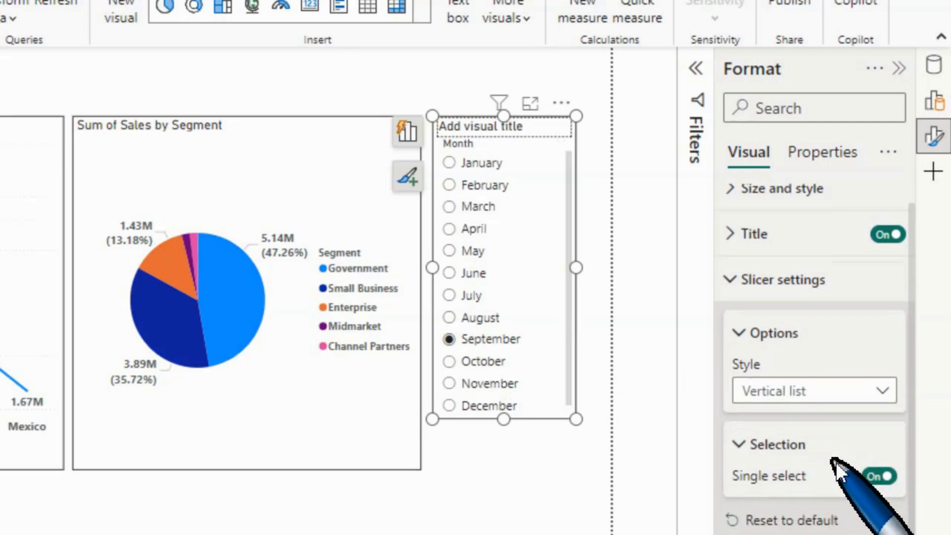
pyautogui.click(875, 477)
pyautogui.scroll(-2, 818, 461)
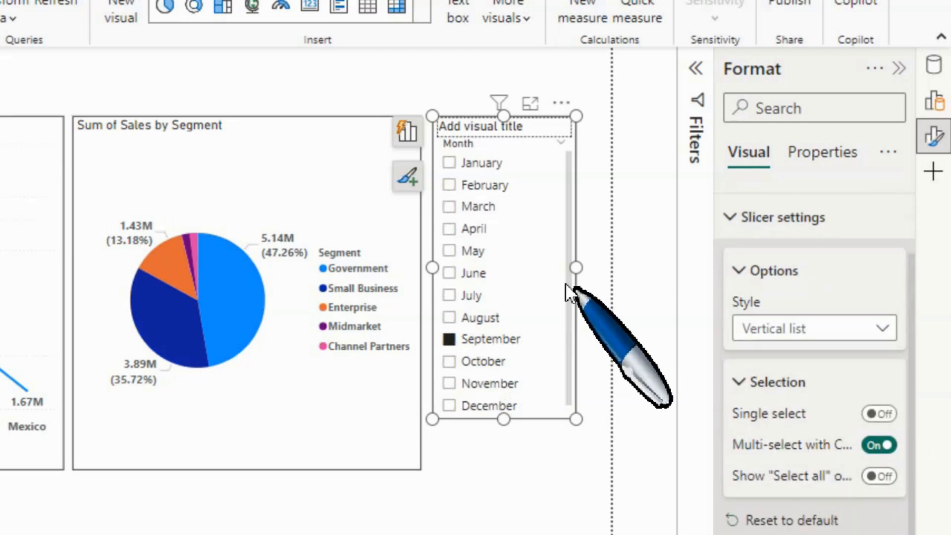
# - Turn on the "Select all" option for the Month slicer and use it to select every month
pyautogui.click(885, 476)
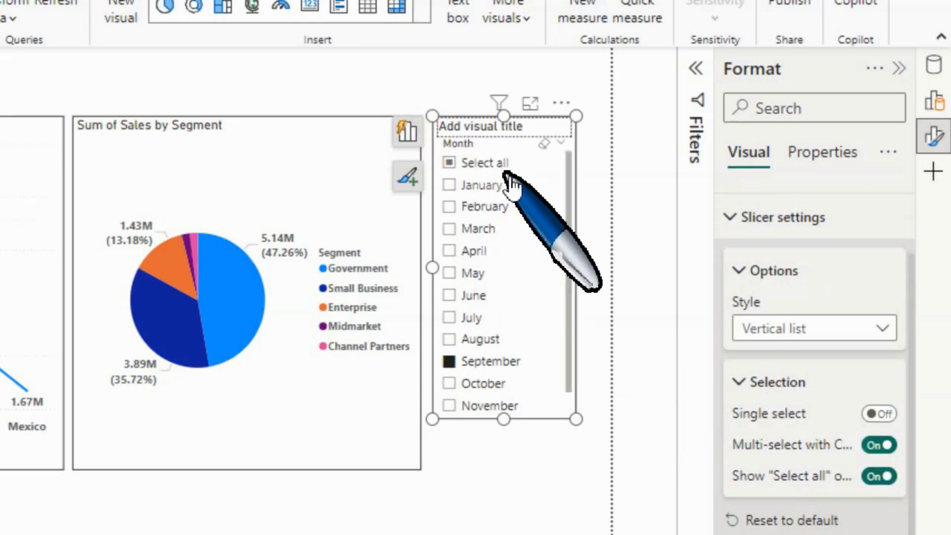
pyautogui.click(466, 164)
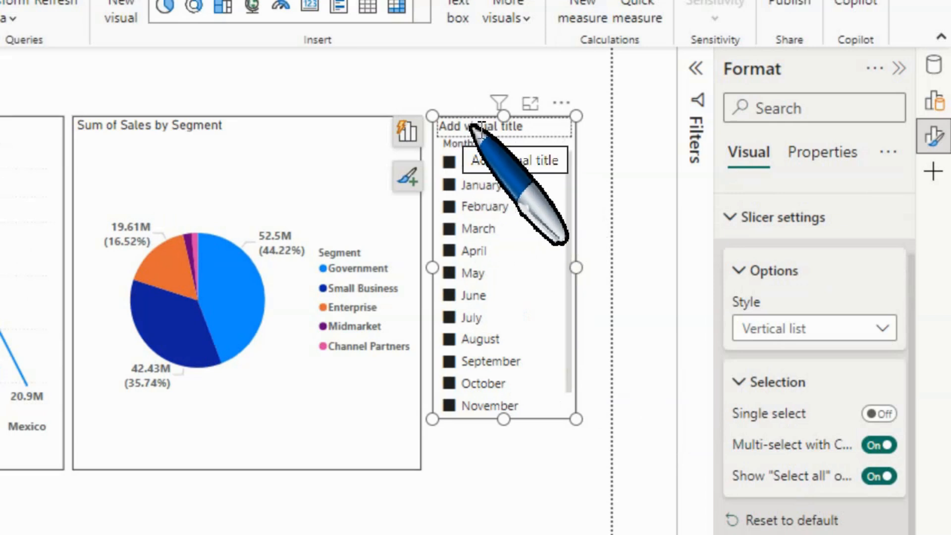
# - Turn off the Month slicer's title
pyautogui.scroll(2, 768, 282)
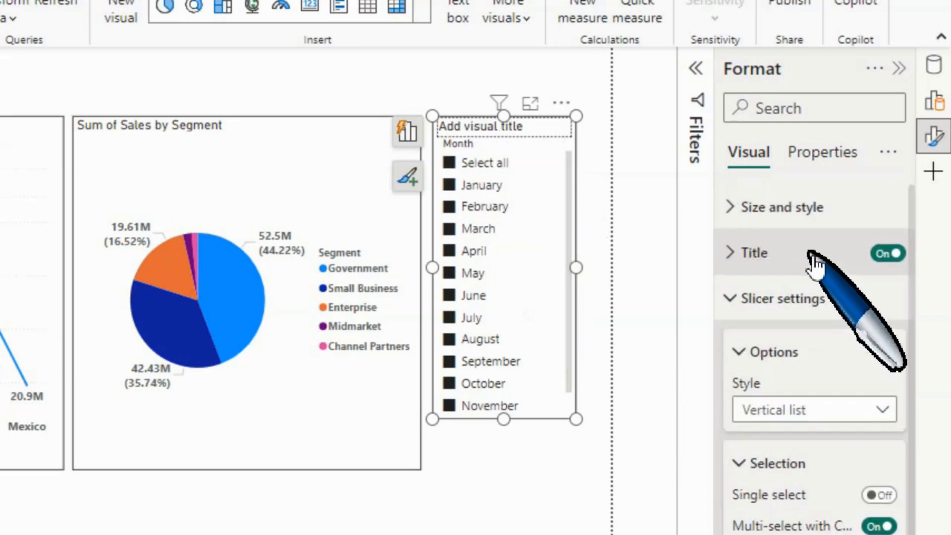
pyautogui.click(891, 255)
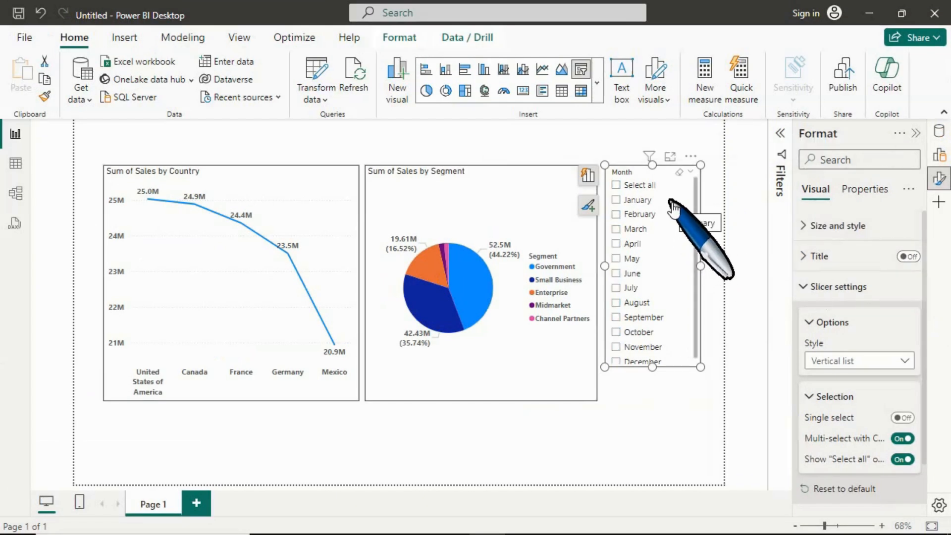
# - Try the Month slicer without its slicer header and turn the header back on
pyautogui.click(817, 287)
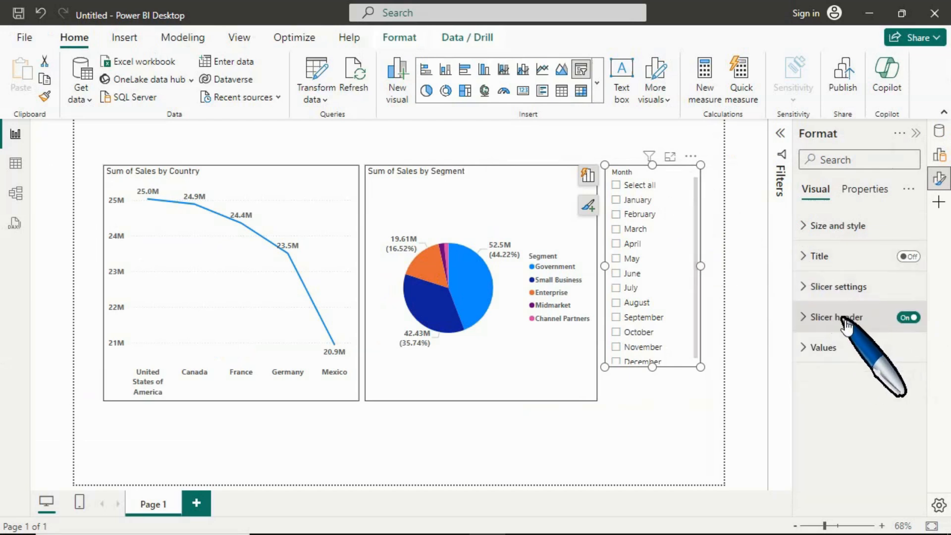
pyautogui.click(909, 318)
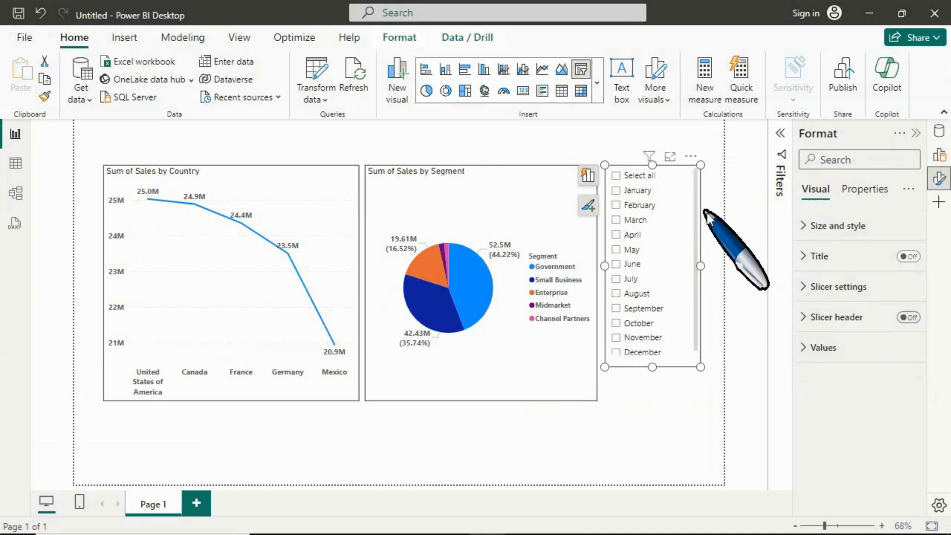
pyautogui.click(911, 318)
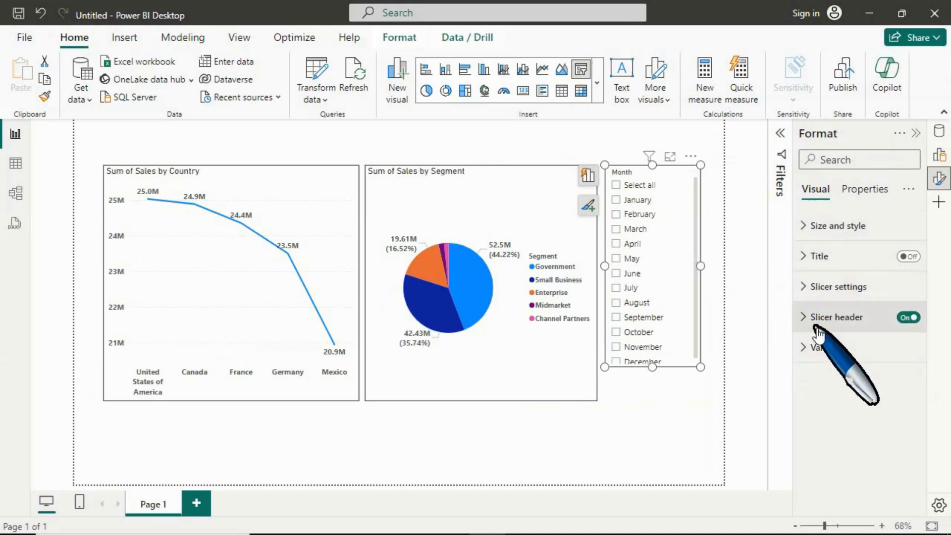
# - Make the text of the Month slicer's header bold
pyautogui.click(837, 320)
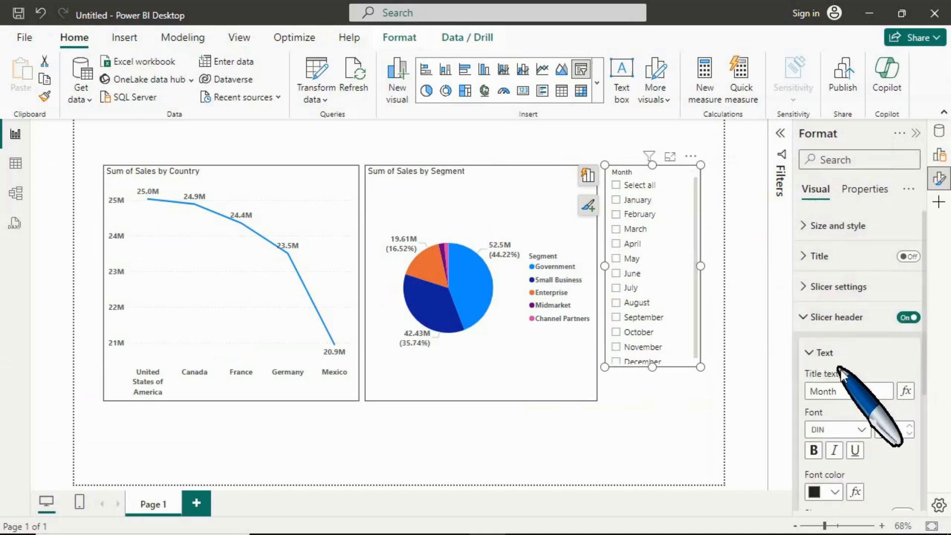
pyautogui.click(814, 450)
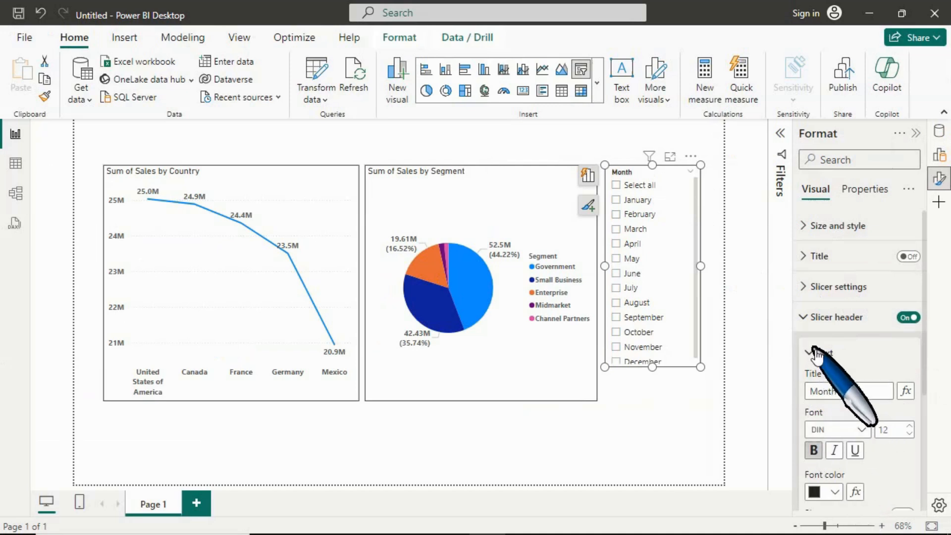
# - Make the Month slicer's values bold and set their font color to dark blue
pyautogui.scroll(-4, 862, 406)
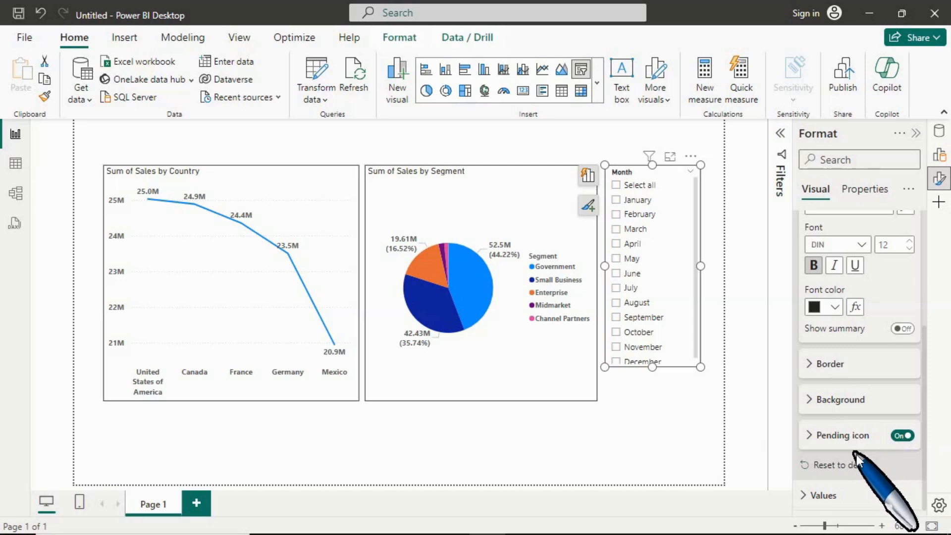
pyautogui.click(838, 495)
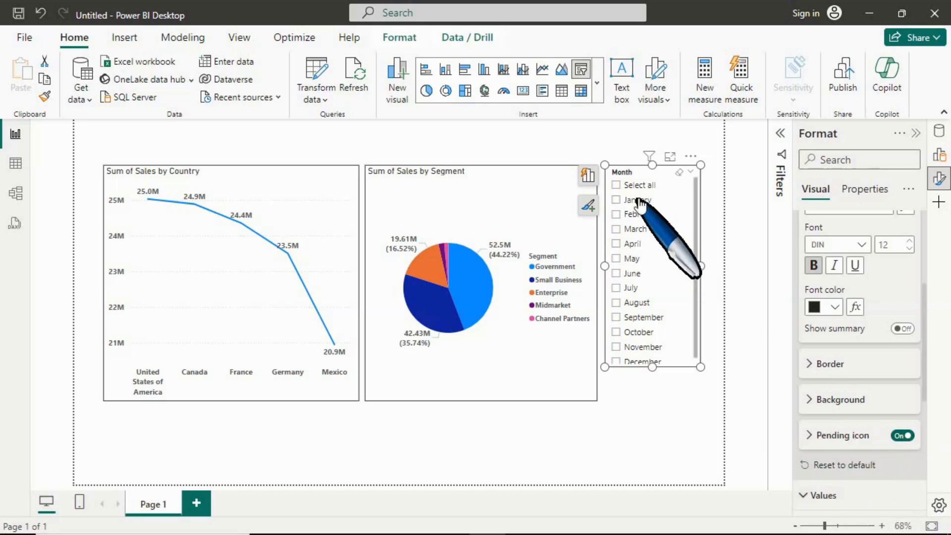
pyautogui.scroll(-3, 857, 429)
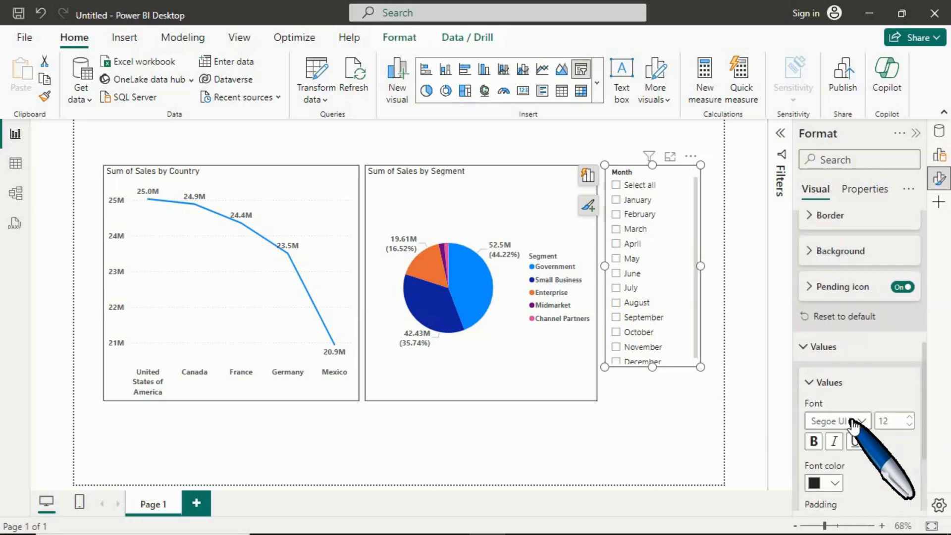
pyautogui.click(815, 441)
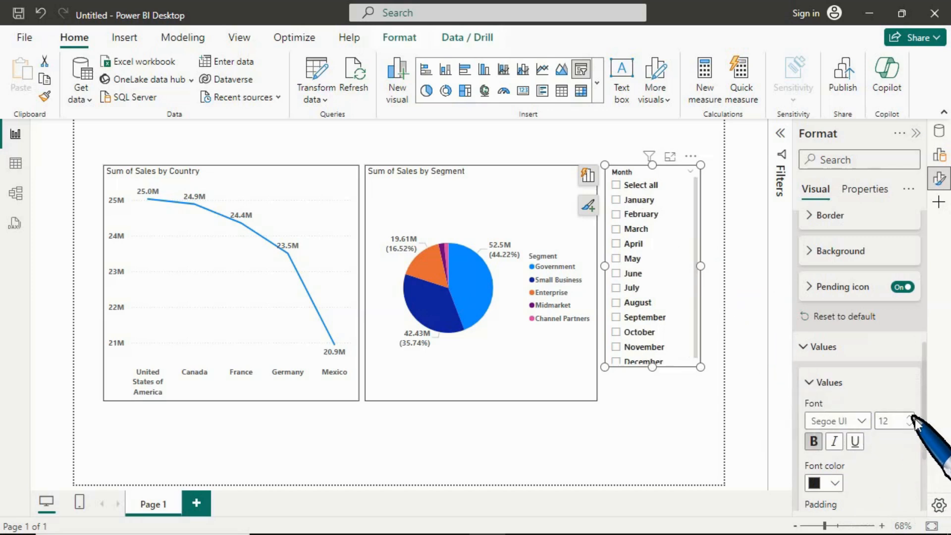
pyautogui.scroll(-3, 838, 471)
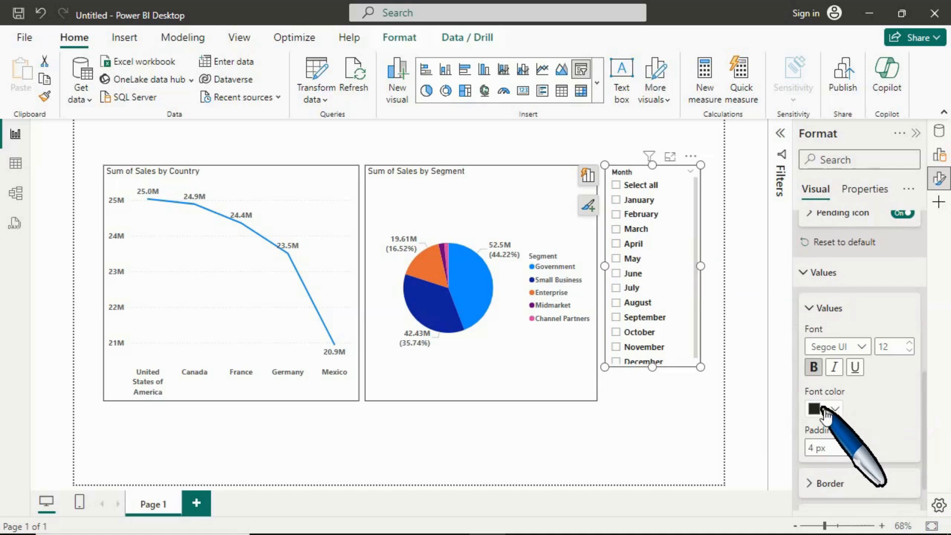
pyautogui.click(835, 410)
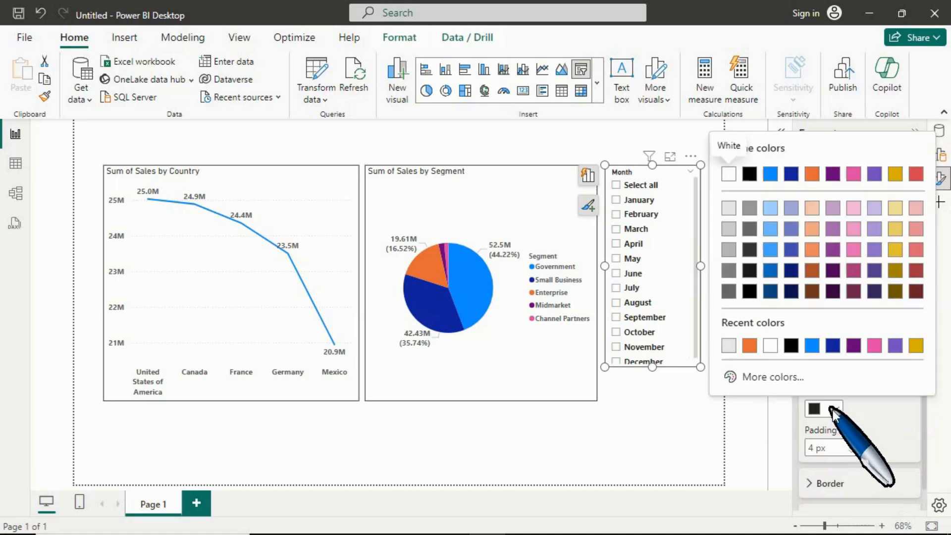
pyautogui.click(833, 346)
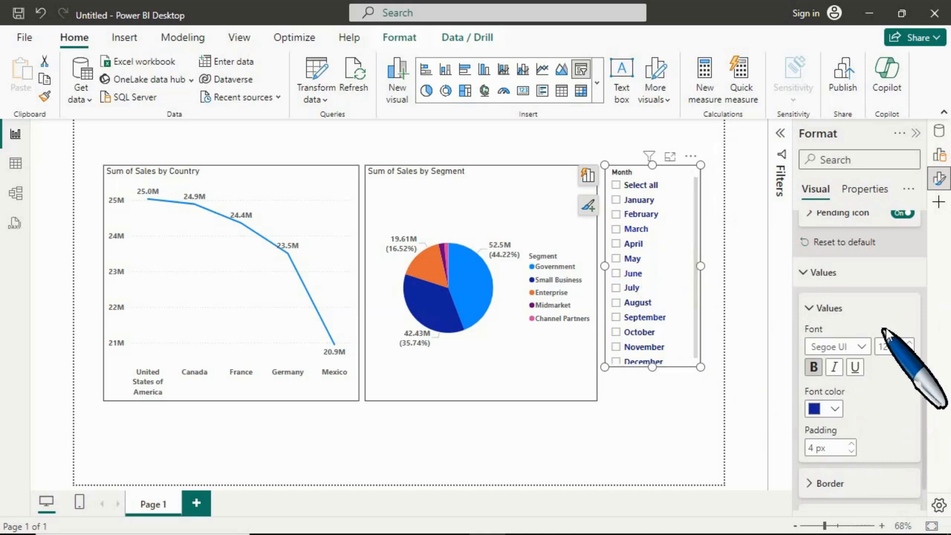
# - Collapse all of the Month slicer's format categories and deselect the slicer
pyautogui.scroll(10, 892, 323)
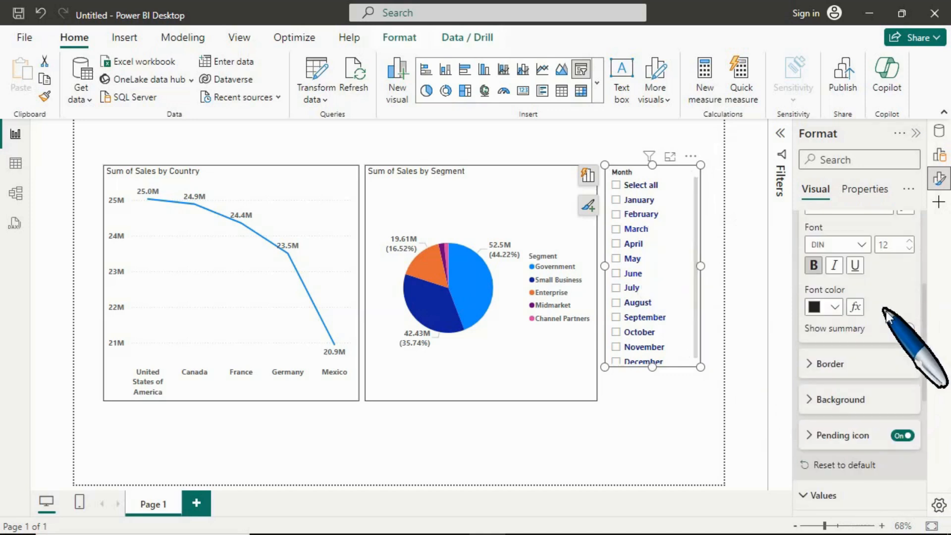
pyautogui.click(909, 189)
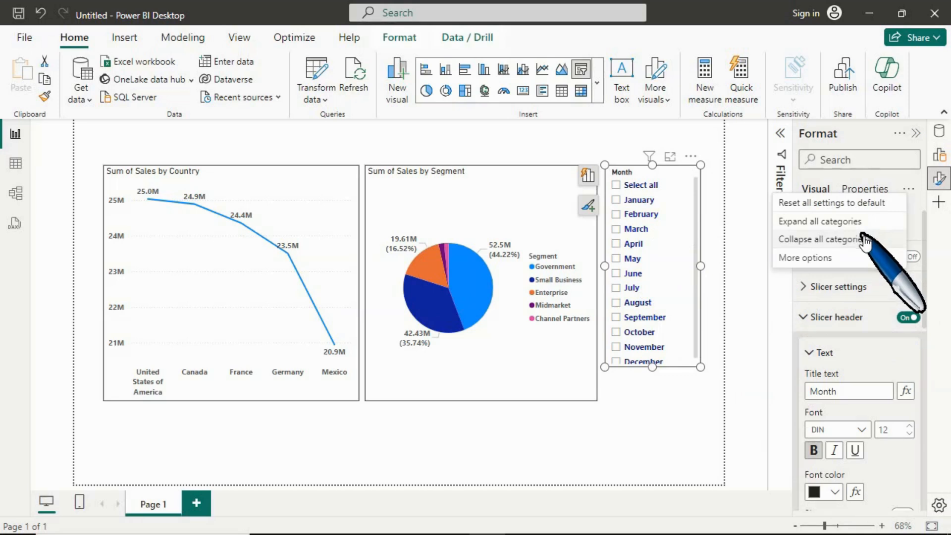
pyautogui.click(865, 239)
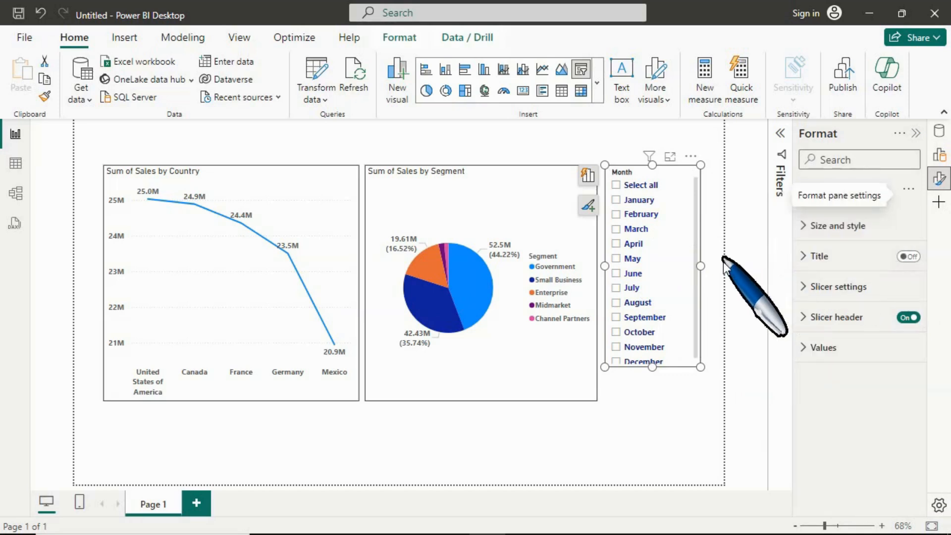
pyautogui.click(713, 277)
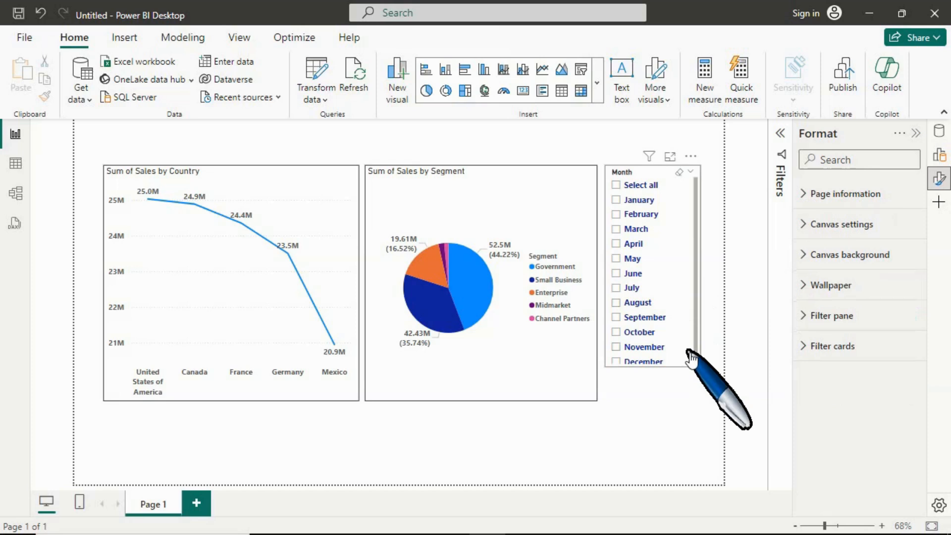